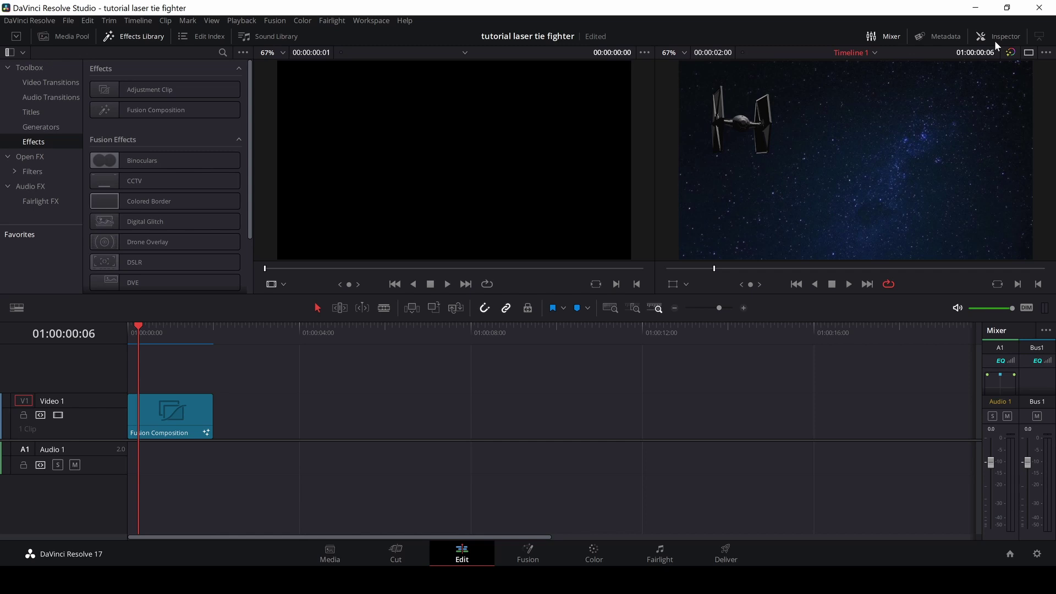
Step: On the Video 2 clip, shrink the TIE fighter to a tiny dot at top-left and keyframe zoom and position
{"action": "key", "text": "space"}
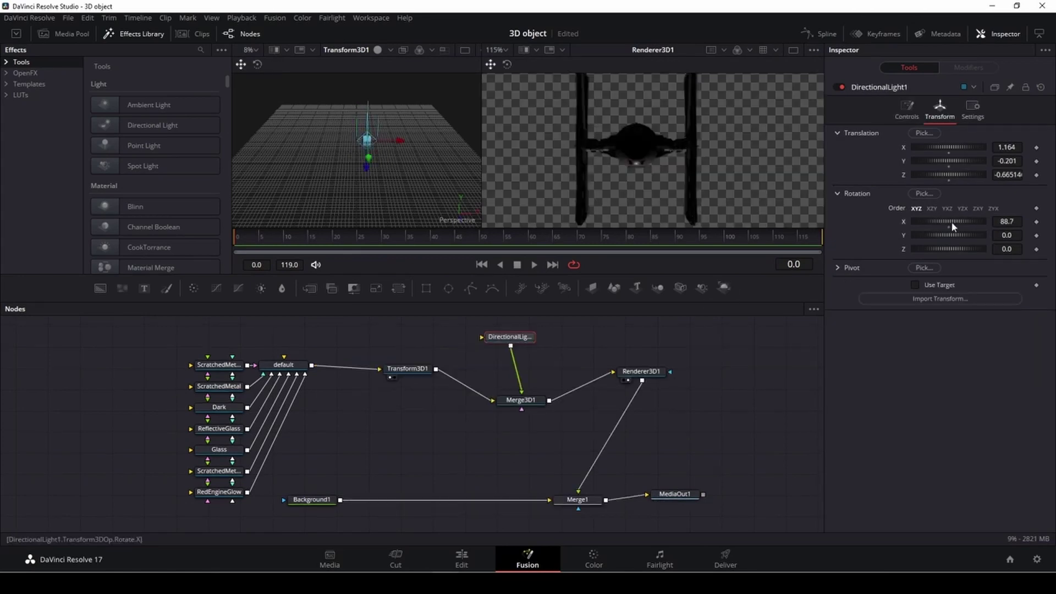
{"action": "left_click_drag", "start_coordinate": [951, 221], "coordinate": [952, 247]}
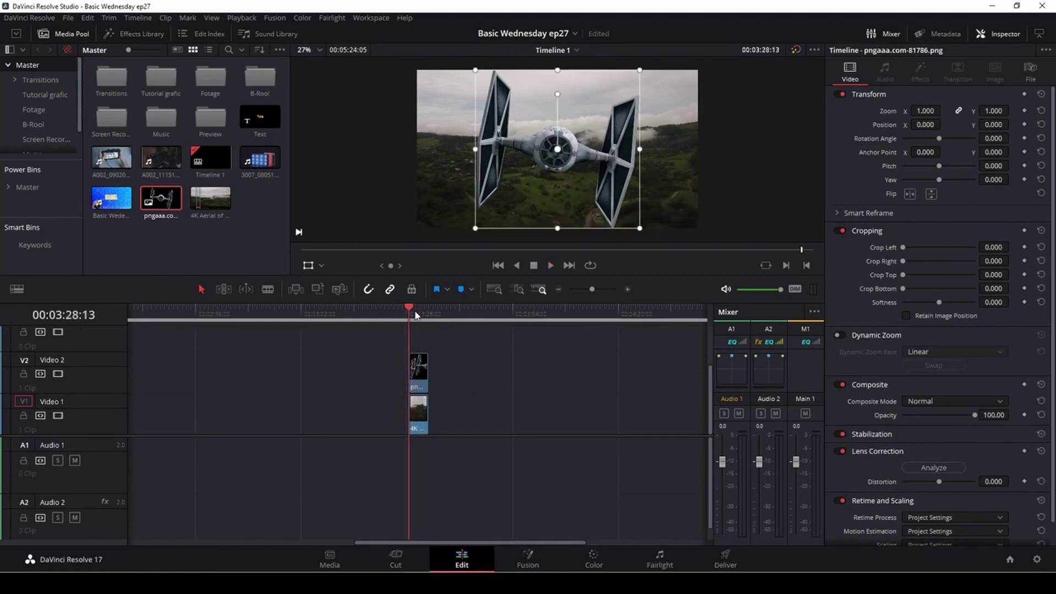
{"action": "left_click", "coordinate": [419, 366]}
{"action": "left_click_drag", "start_coordinate": [926, 111], "coordinate": [628, 174]}
{"action": "left_click", "coordinate": [1025, 110]}
{"action": "left_click", "coordinate": [1024, 125]}
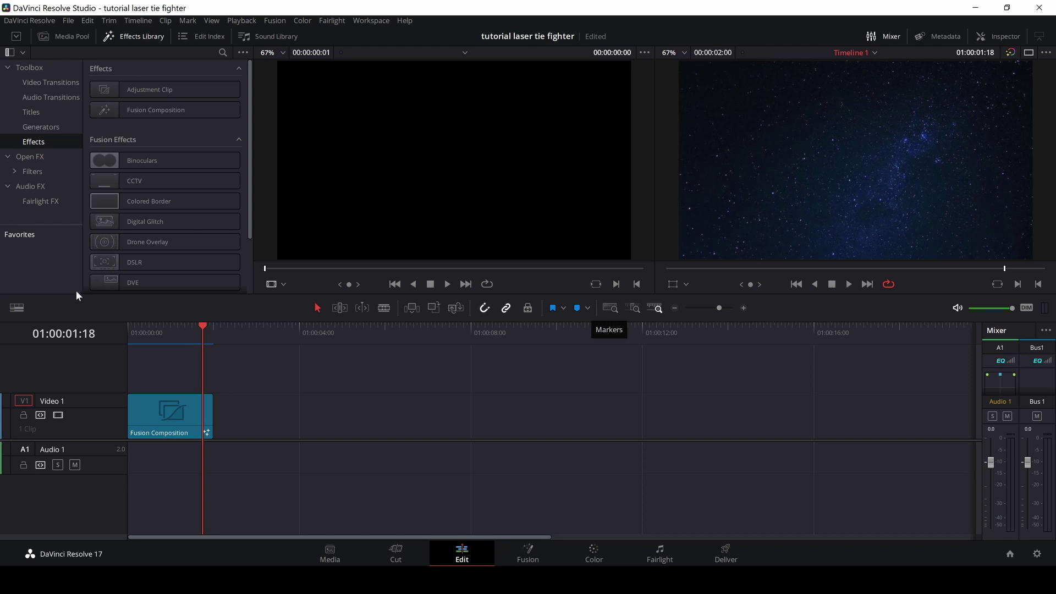
{"action": "key", "text": "Left"}
{"action": "left_click_drag", "start_coordinate": [192, 333], "coordinate": [136, 335]}
Step: Open the composition in Fusion with an enlarged Nodes panel
{"action": "left_click", "coordinate": [531, 549]}
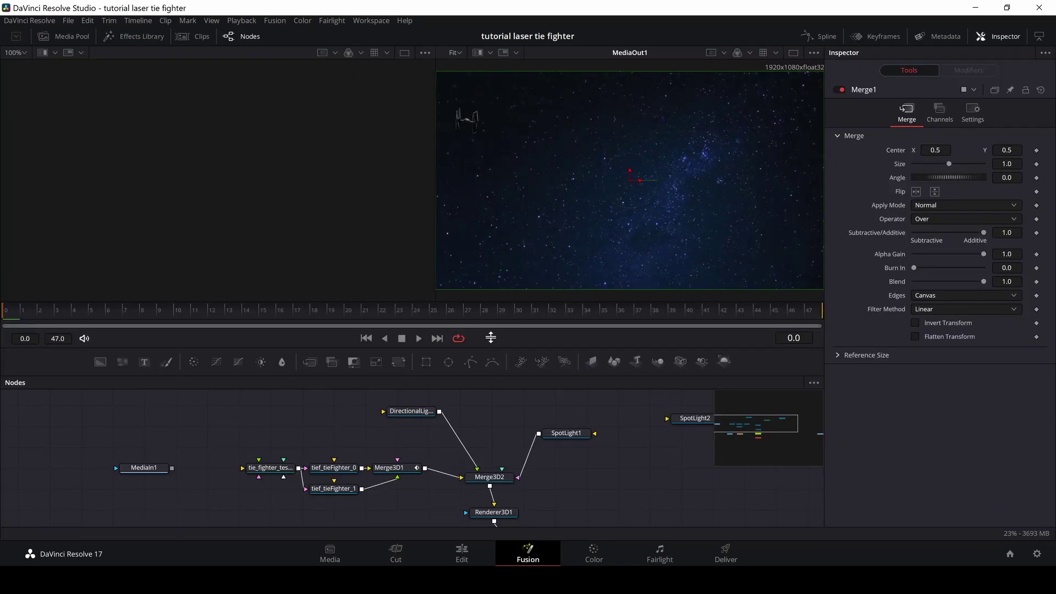
{"action": "left_click_drag", "start_coordinate": [490, 344], "coordinate": [490, 279]}
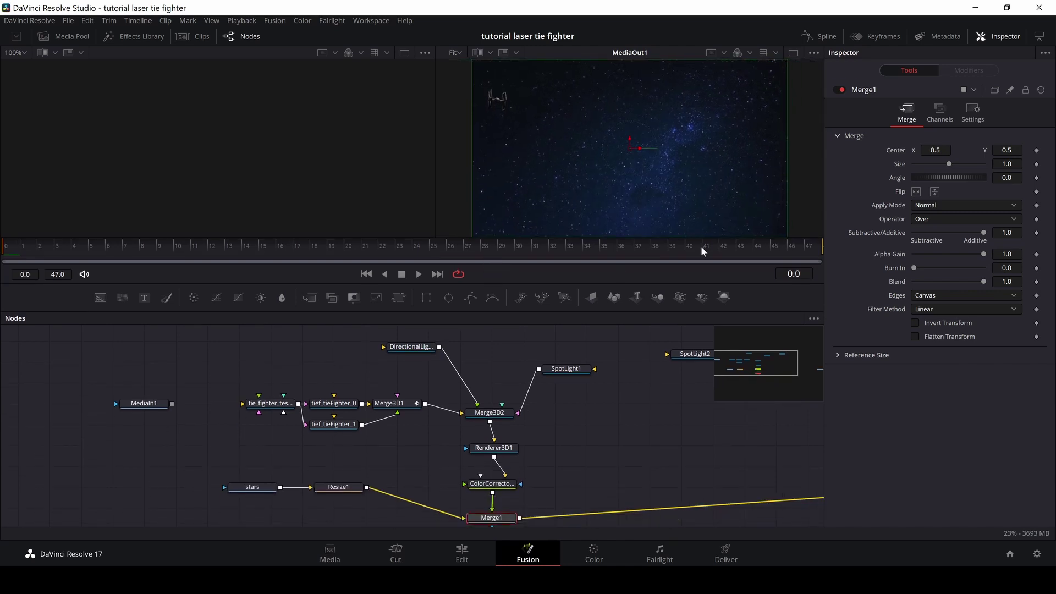
{"action": "scroll", "coordinate": [587, 388], "scroll_direction": "down", "scroll_amount": 1}
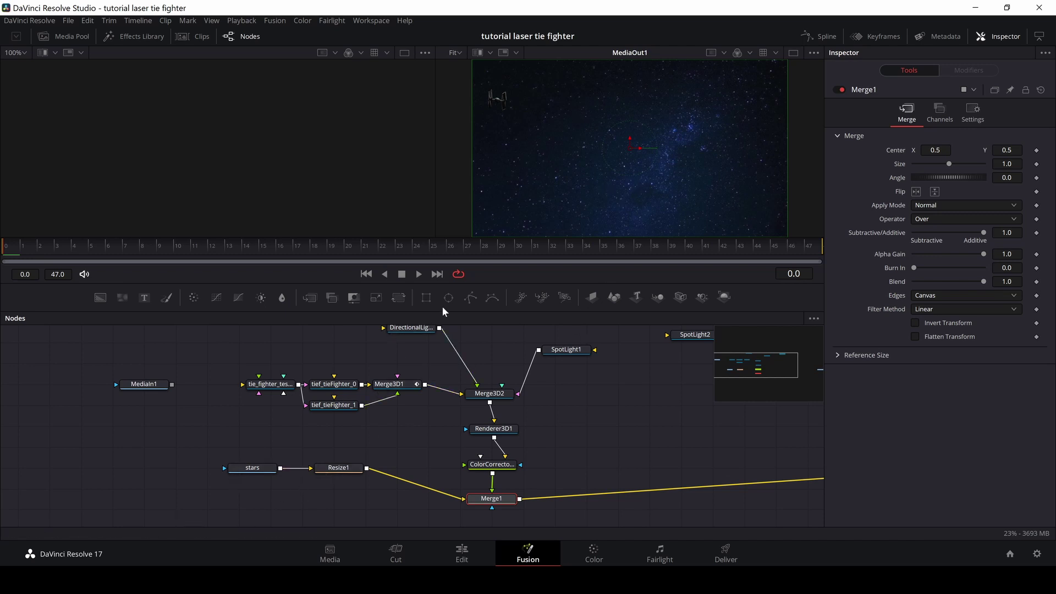
{"action": "scroll", "coordinate": [590, 465], "scroll_direction": "down", "scroll_amount": 1}
{"action": "scroll", "coordinate": [589, 462], "scroll_direction": "up", "scroll_amount": 2}
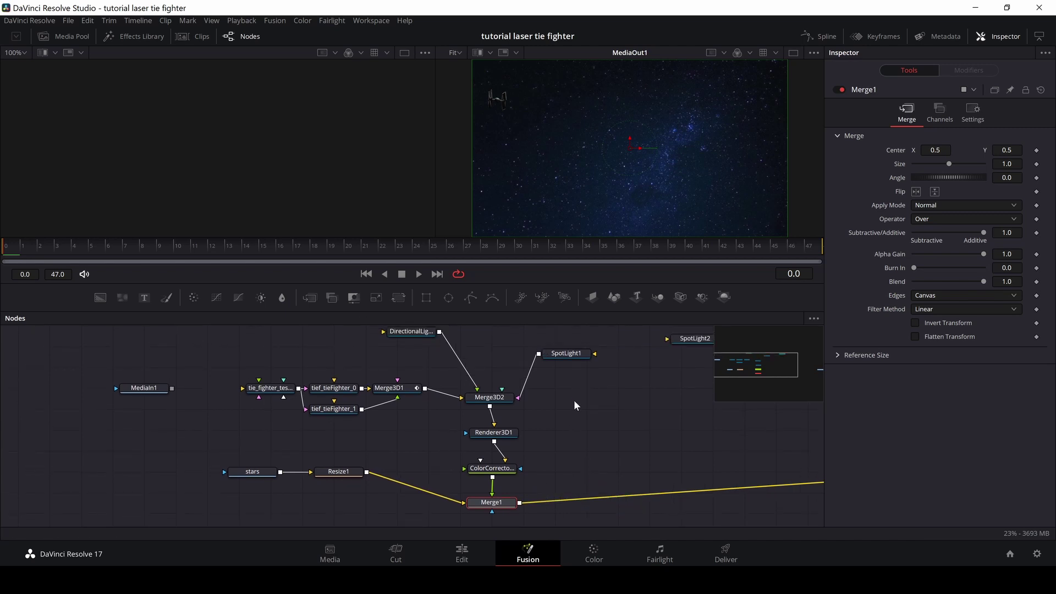
Step: Preview the comp playback and pan the node graph to reveal MediaOut1
{"action": "key", "text": "space"}
{"action": "scroll", "coordinate": [605, 473], "scroll_direction": "up", "scroll_amount": 1}
{"action": "key", "text": "space"}
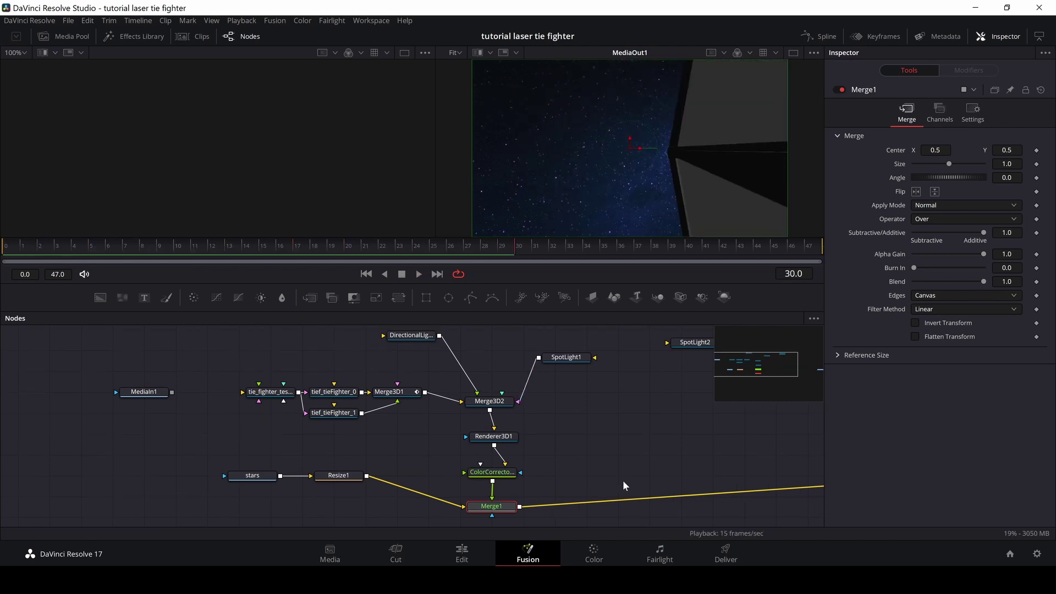
{"action": "left_click_drag", "start_coordinate": [625, 443], "coordinate": [510, 436]}
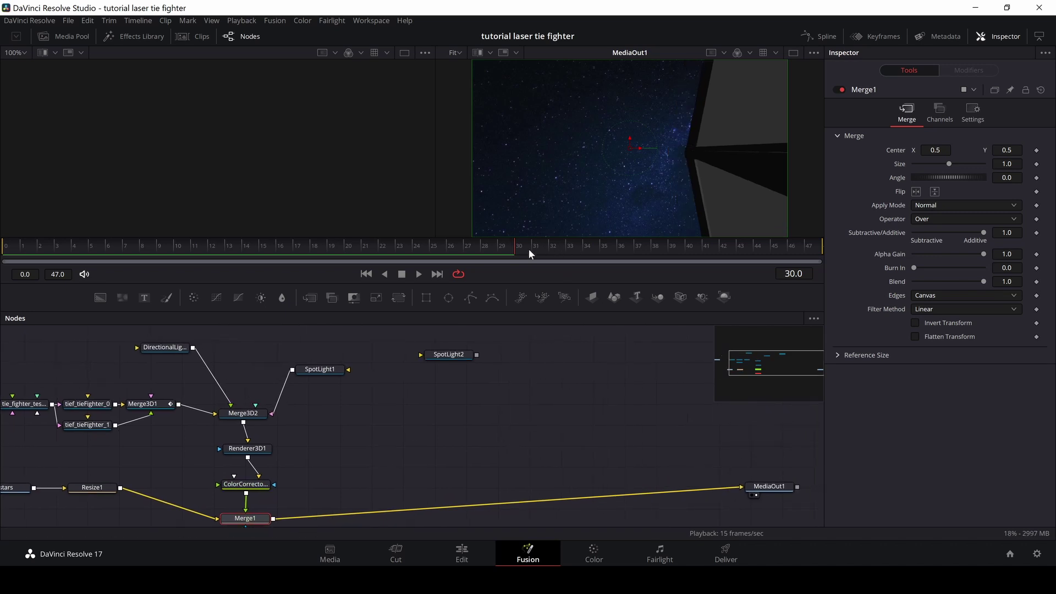
{"action": "key", "text": "j"}
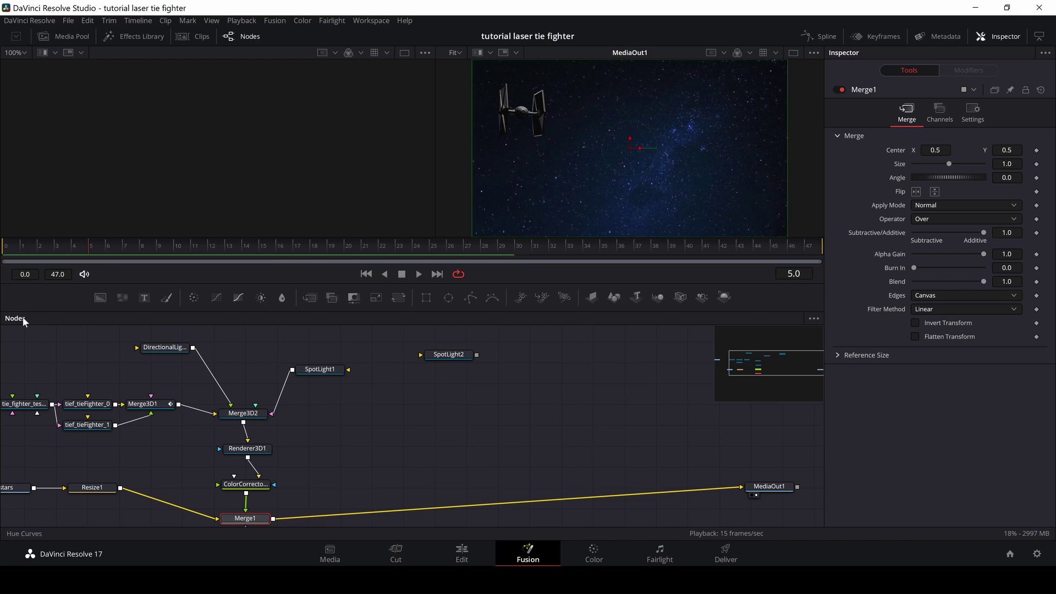
Step: Drop a Background tool into the node editor as an unconnected black Background1 node
{"action": "left_click_drag", "start_coordinate": [100, 301], "coordinate": [550, 428]}
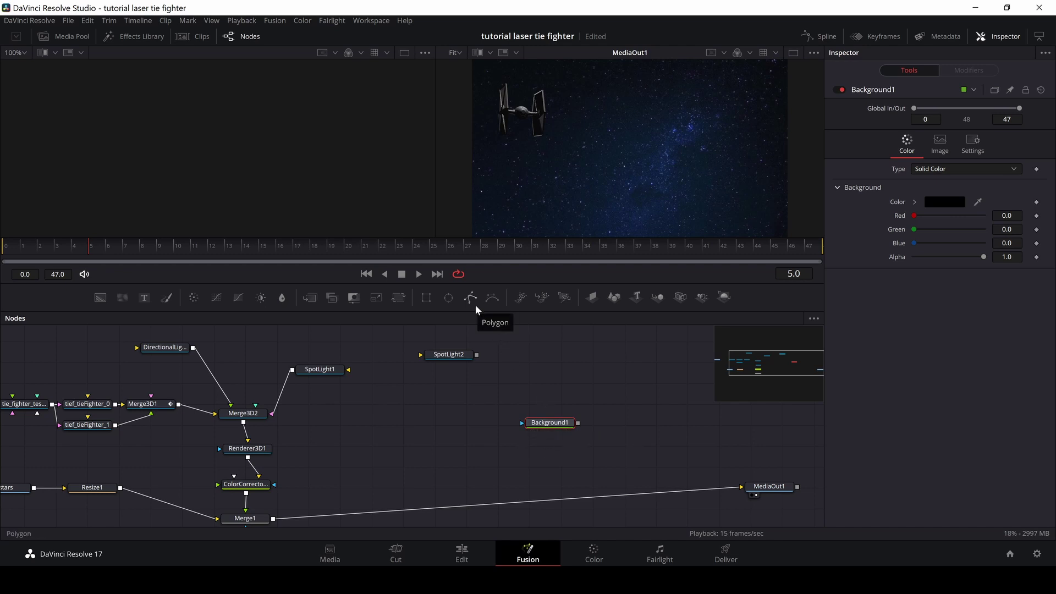
Step: Add a Polygon node and place the beam's first point at the TIE fighter's gun
{"action": "left_click_drag", "start_coordinate": [472, 299], "coordinate": [537, 425]}
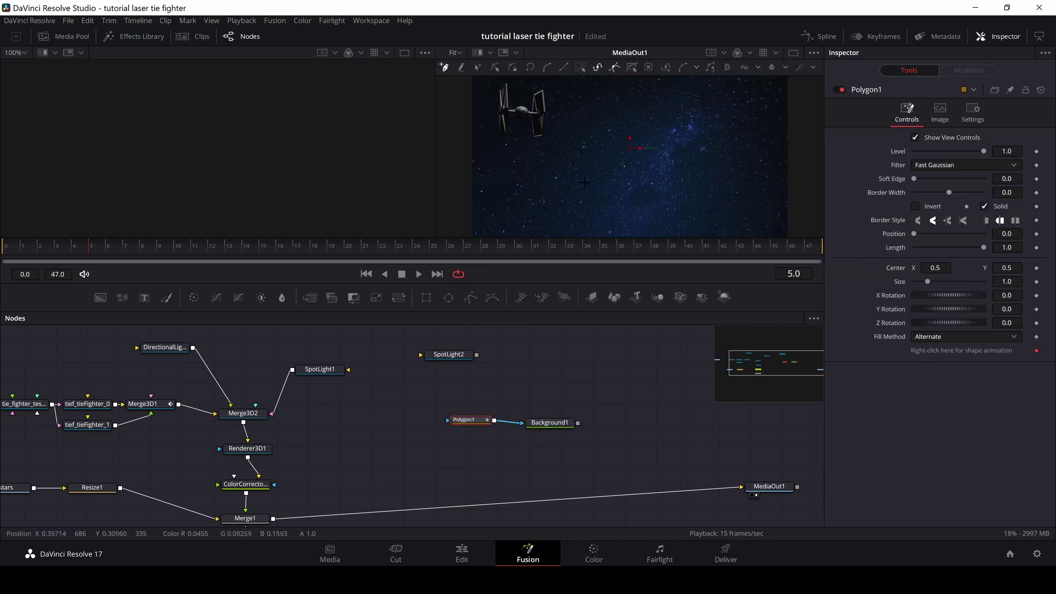
{"action": "scroll", "coordinate": [584, 182], "scroll_direction": "up", "scroll_amount": 5}
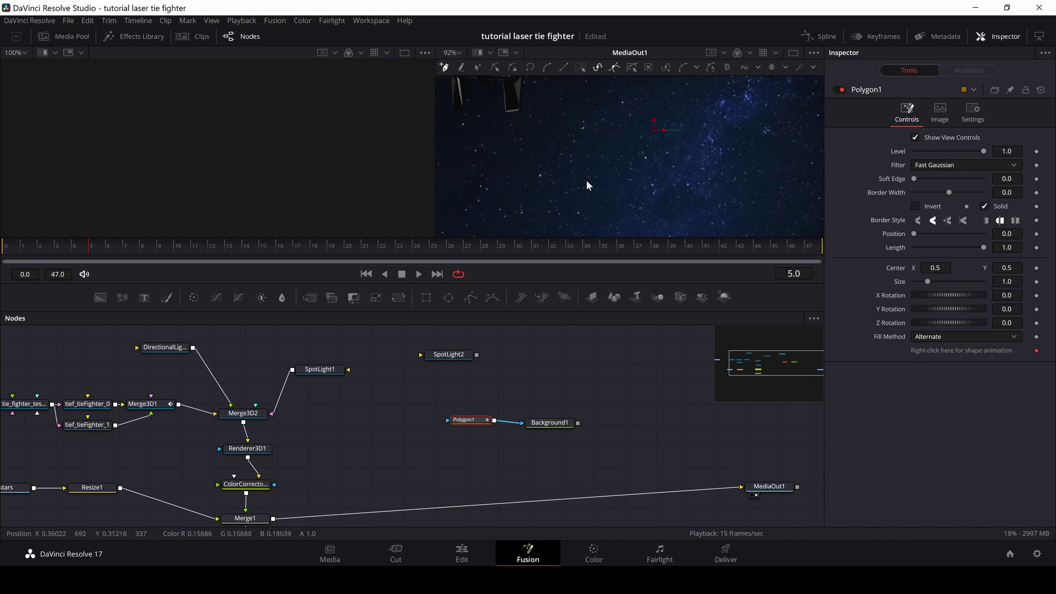
{"action": "scroll", "coordinate": [587, 182], "scroll_direction": "down", "scroll_amount": 5}
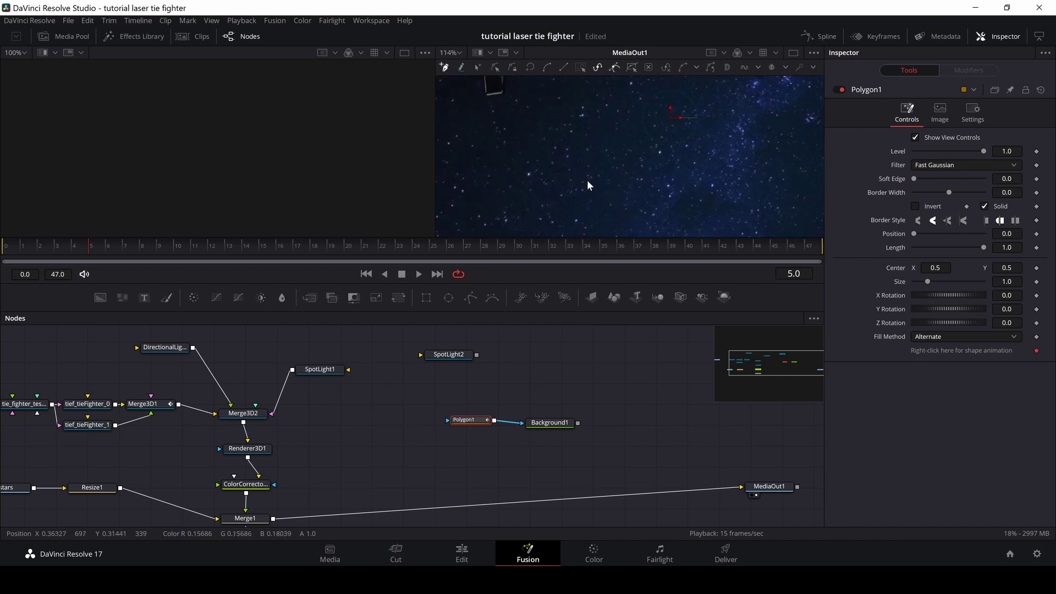
{"action": "scroll", "coordinate": [586, 180], "scroll_direction": "up", "scroll_amount": 2}
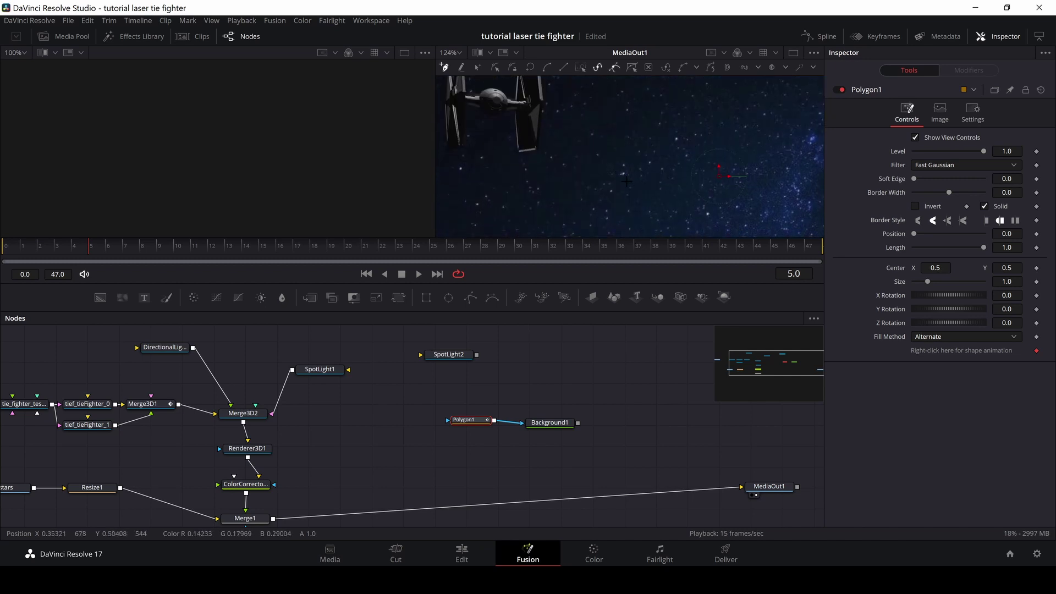
{"action": "left_click_drag", "start_coordinate": [621, 177], "coordinate": [632, 191]}
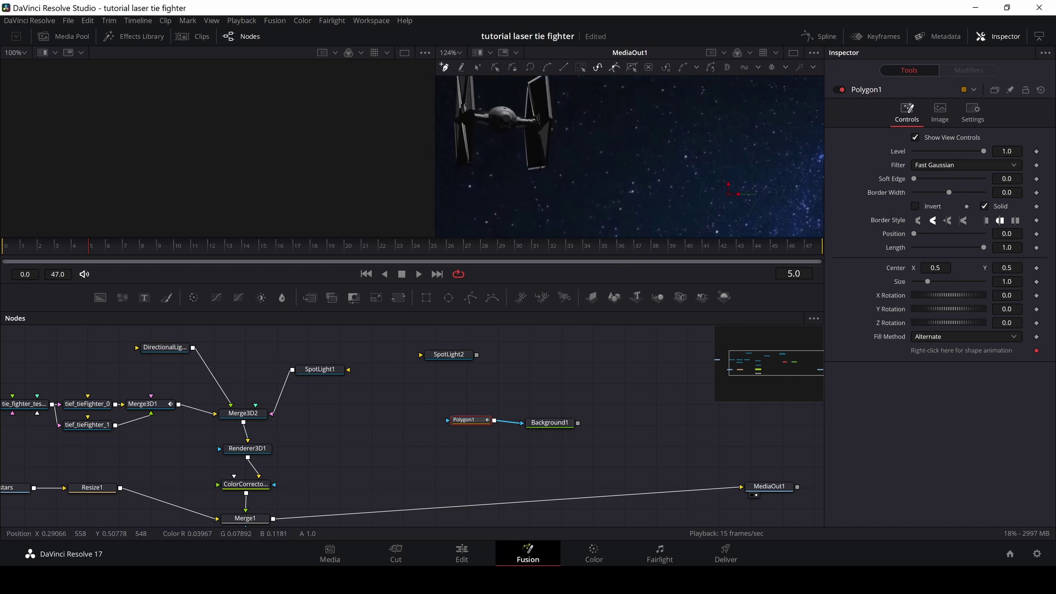
{"action": "left_click", "coordinate": [502, 128]}
Step: Extend the narrow beam to the lower-right corner and close it at its first point
{"action": "scroll", "coordinate": [757, 236], "scroll_direction": "down", "scroll_amount": 2}
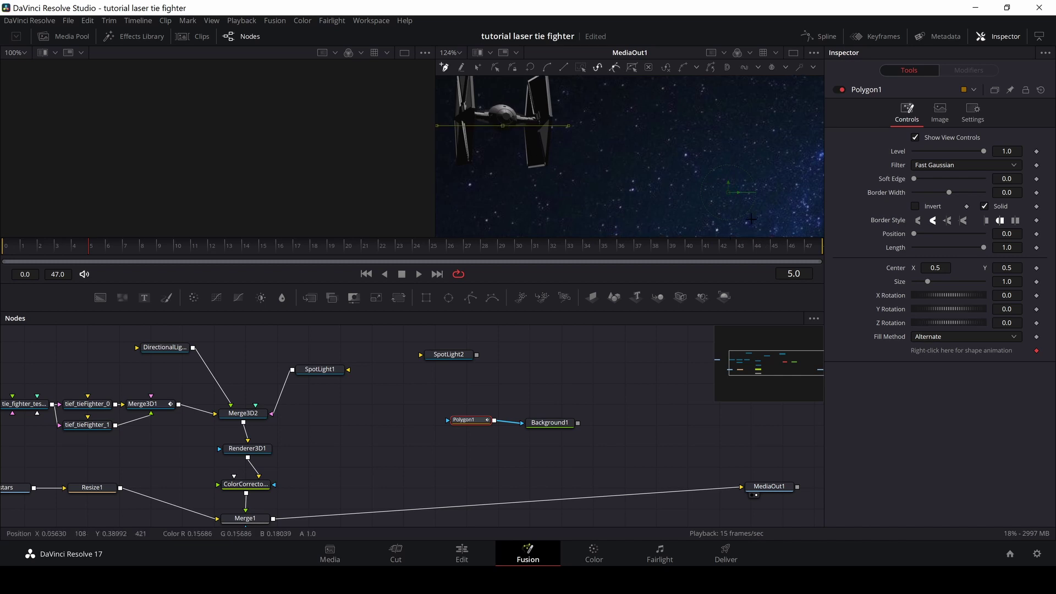
{"action": "scroll", "coordinate": [751, 220], "scroll_direction": "down", "scroll_amount": 5}
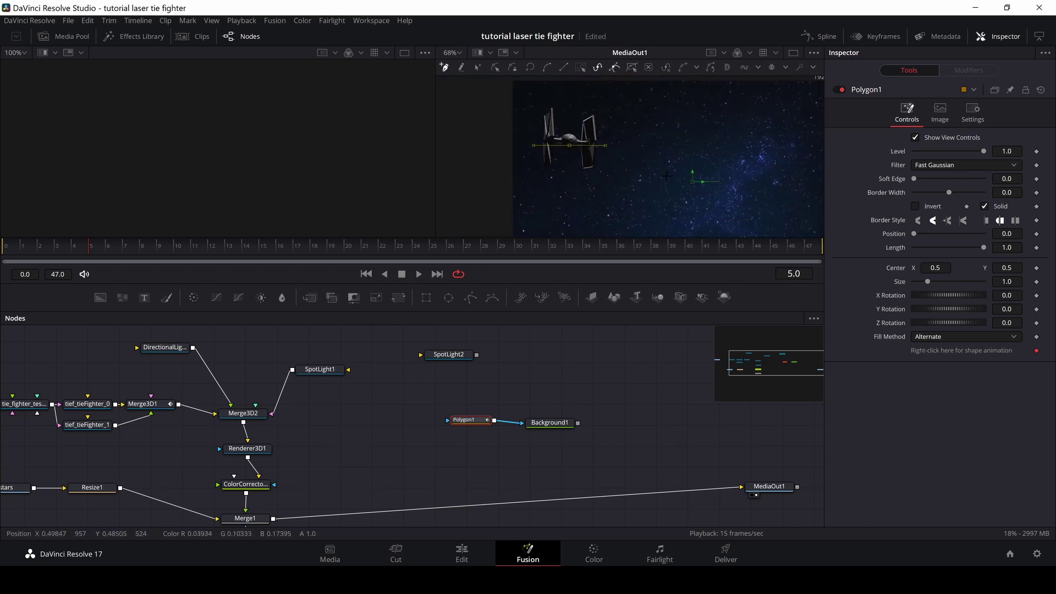
{"action": "scroll", "coordinate": [658, 170], "scroll_direction": "right", "scroll_amount": 5}
{"action": "scroll", "coordinate": [657, 171], "scroll_direction": "down", "scroll_amount": 3}
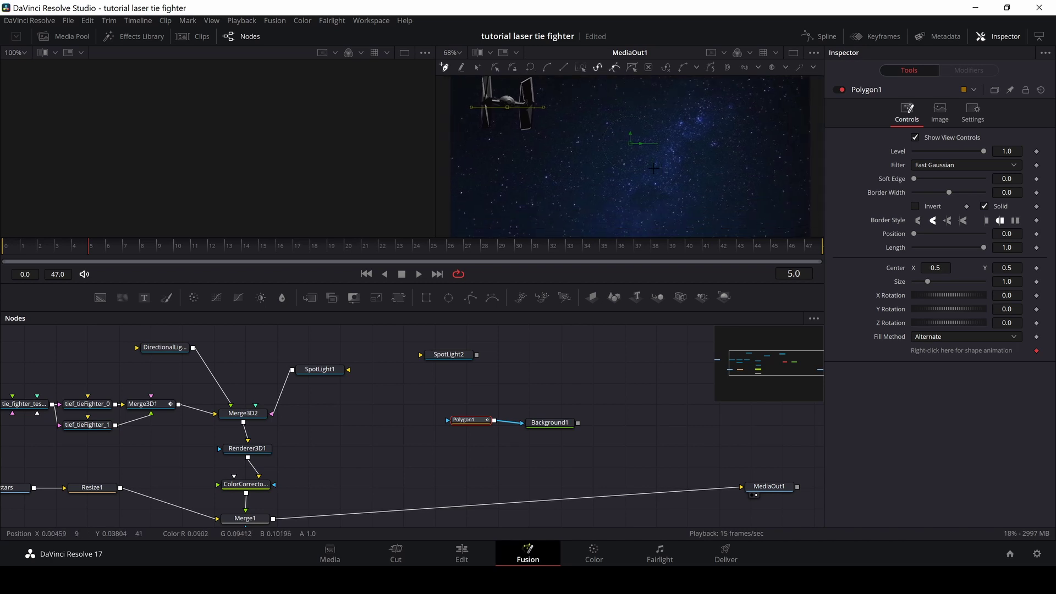
{"action": "scroll", "coordinate": [654, 168], "scroll_direction": "left", "scroll_amount": 3}
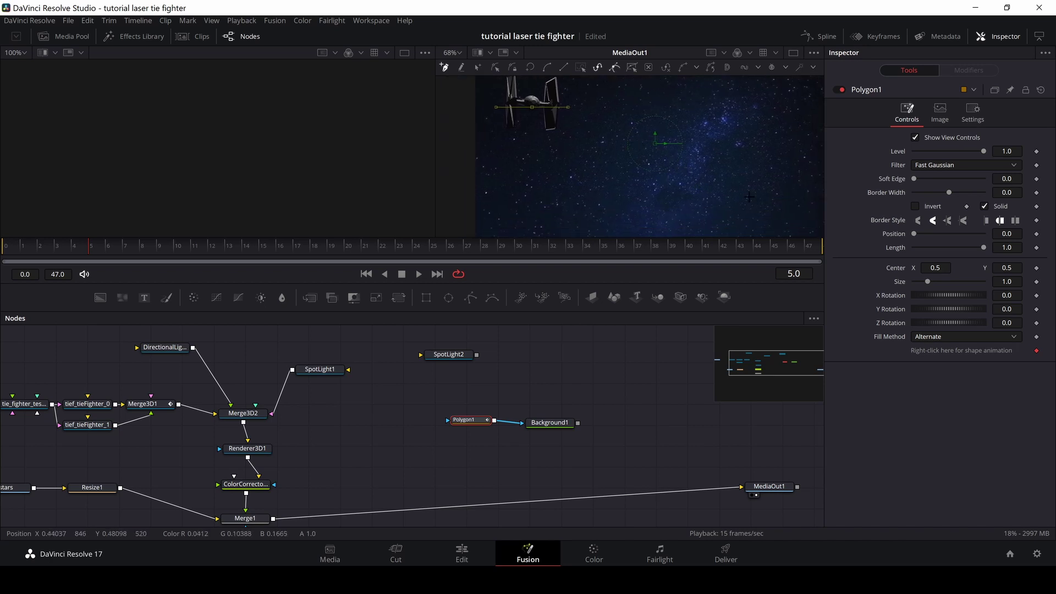
{"action": "left_click", "coordinate": [789, 204]}
{"action": "scroll", "coordinate": [819, 226], "scroll_direction": "down", "scroll_amount": 3}
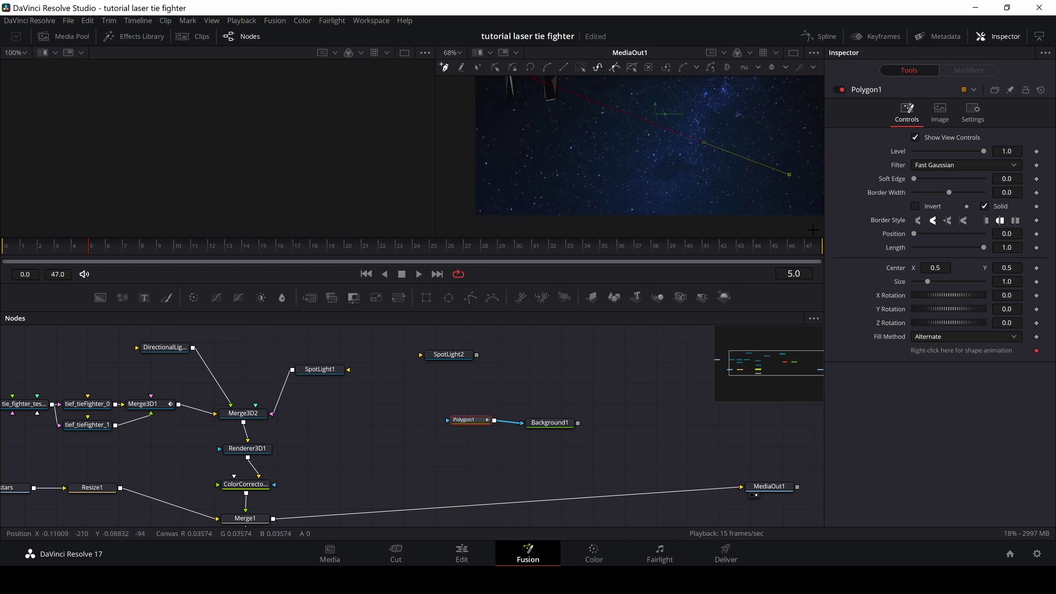
{"action": "scroll", "coordinate": [817, 214], "scroll_direction": "left", "scroll_amount": 3}
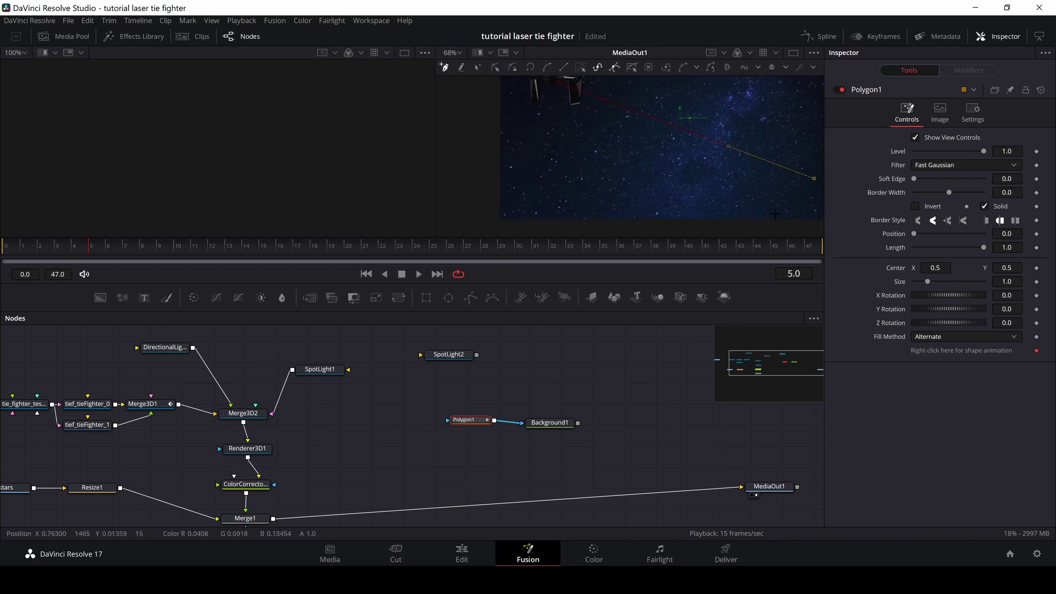
{"action": "scroll", "coordinate": [681, 174], "scroll_direction": "down", "scroll_amount": 3}
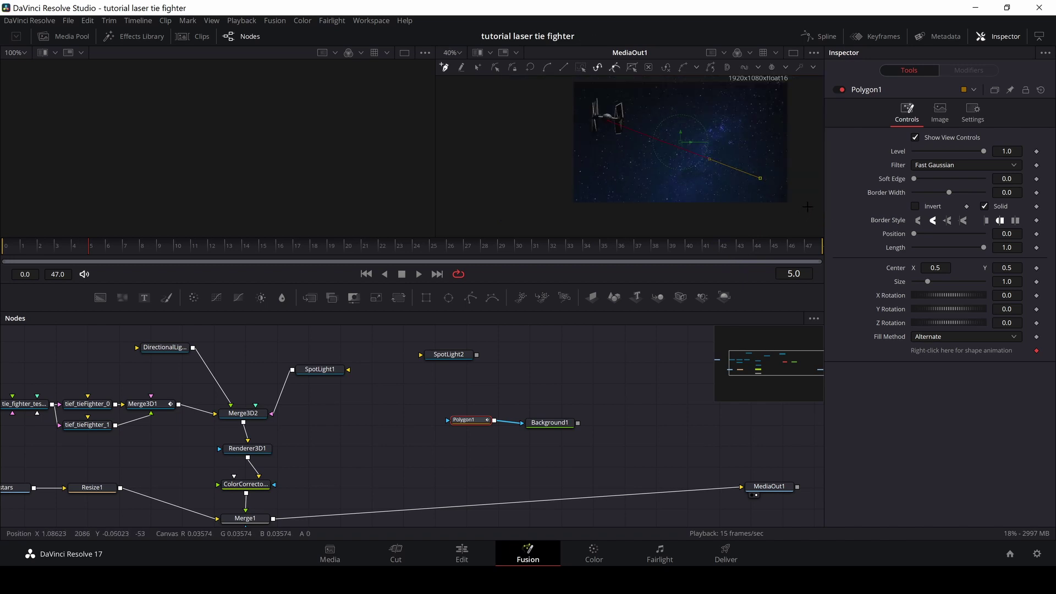
{"action": "left_click", "coordinate": [808, 201]}
{"action": "left_click", "coordinate": [810, 208]}
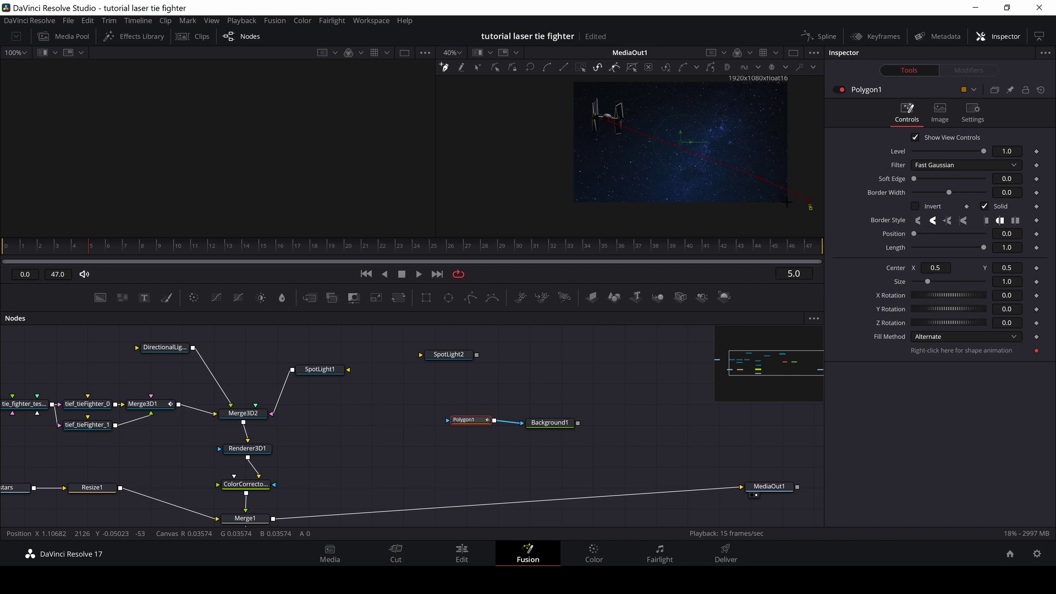
{"action": "left_click", "coordinate": [607, 121]}
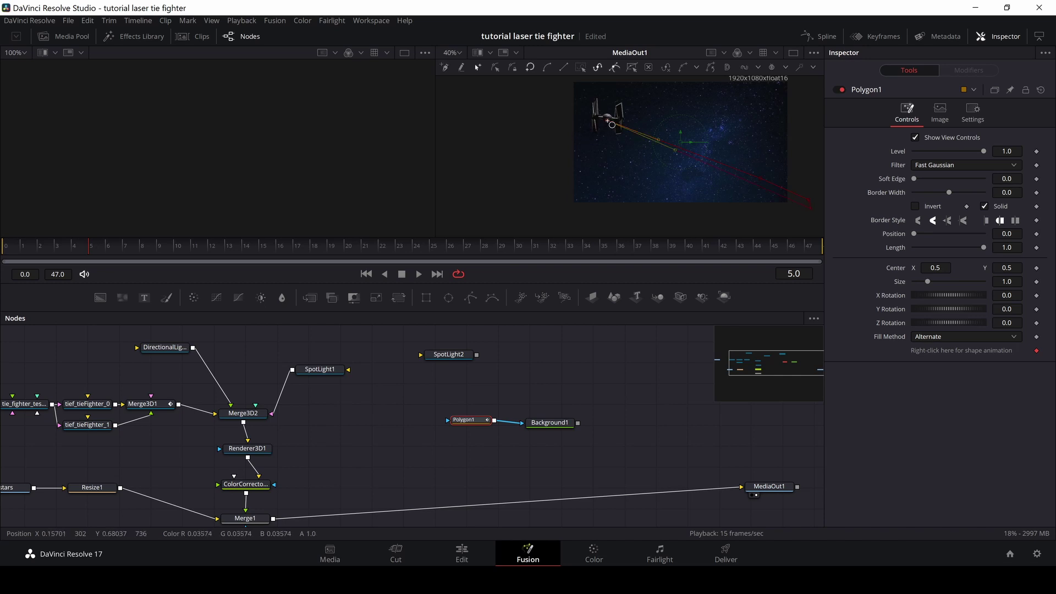
{"action": "left_click", "coordinate": [809, 204]}
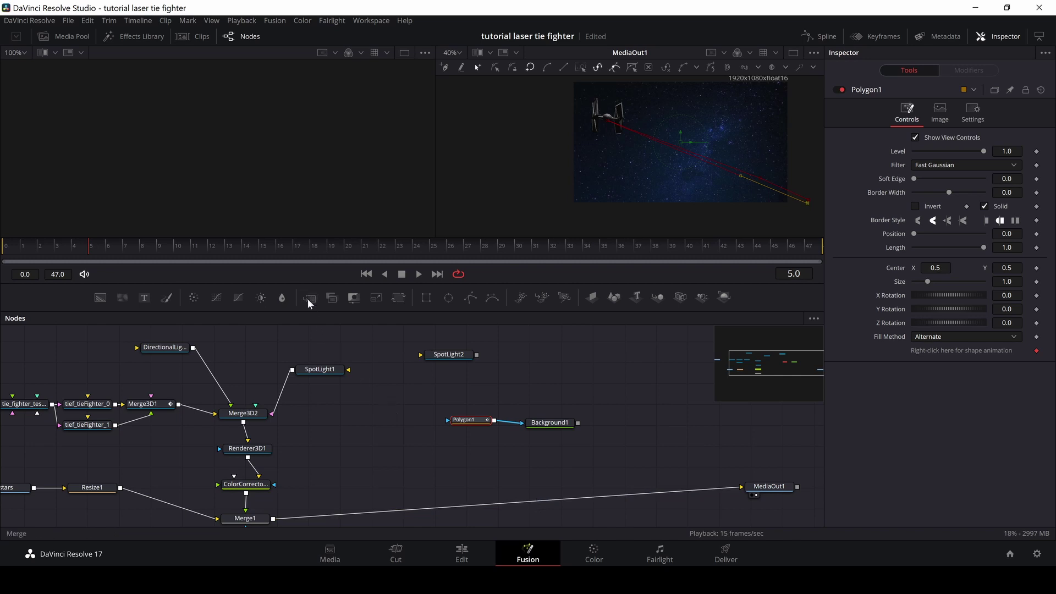
Step: Insert Merge2 between Merge1 and MediaOut1 and connect Background1 as its foreground
{"action": "left_click_drag", "start_coordinate": [308, 303], "coordinate": [537, 504]}
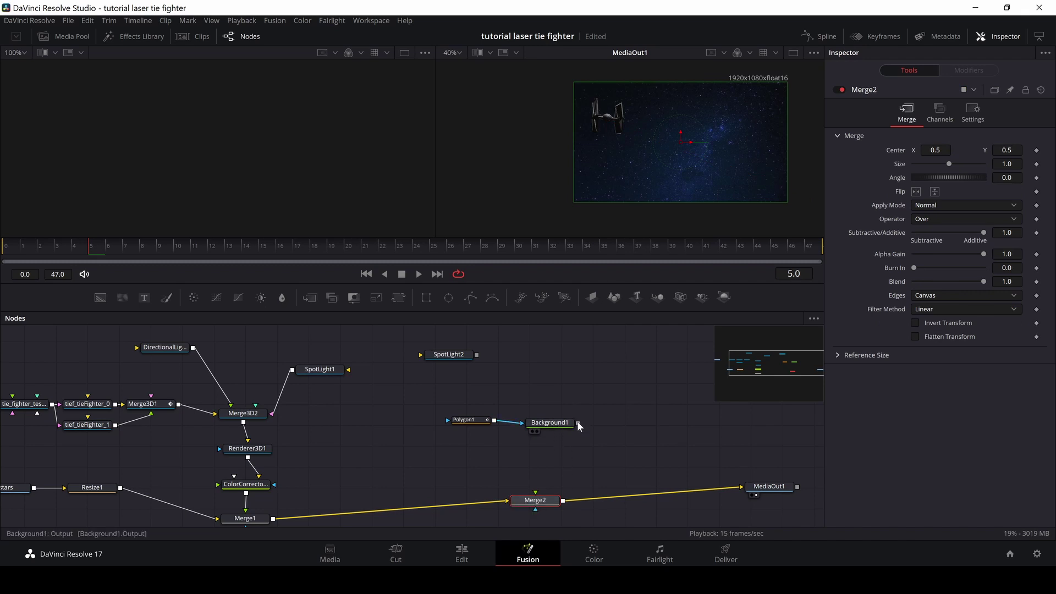
{"action": "left_click_drag", "start_coordinate": [578, 423], "coordinate": [590, 522]}
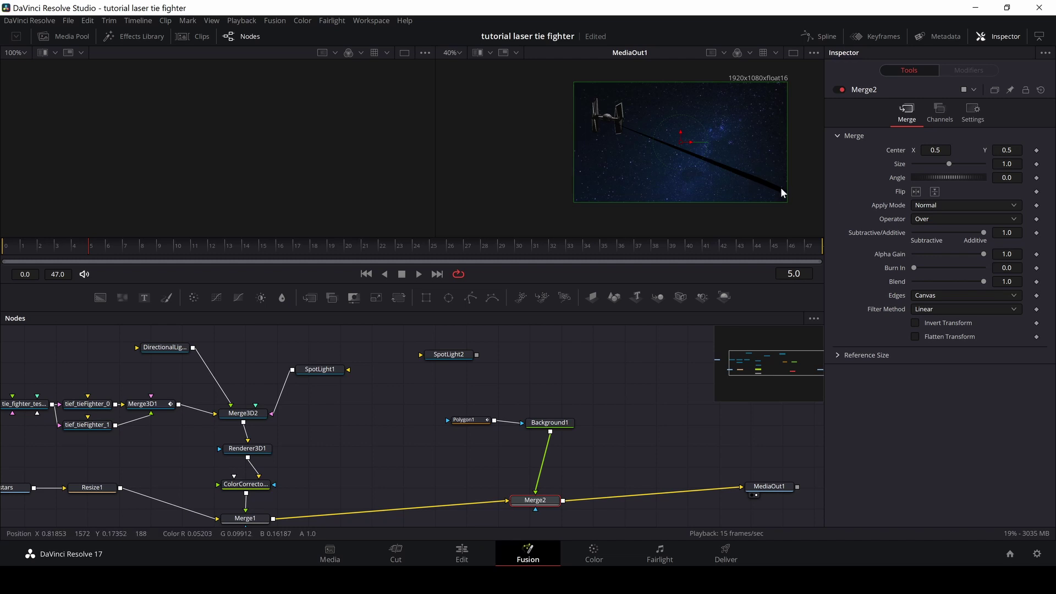
Step: Set Background1's Color to green #00aa00 in the colour picker
{"action": "left_click", "coordinate": [564, 429]}
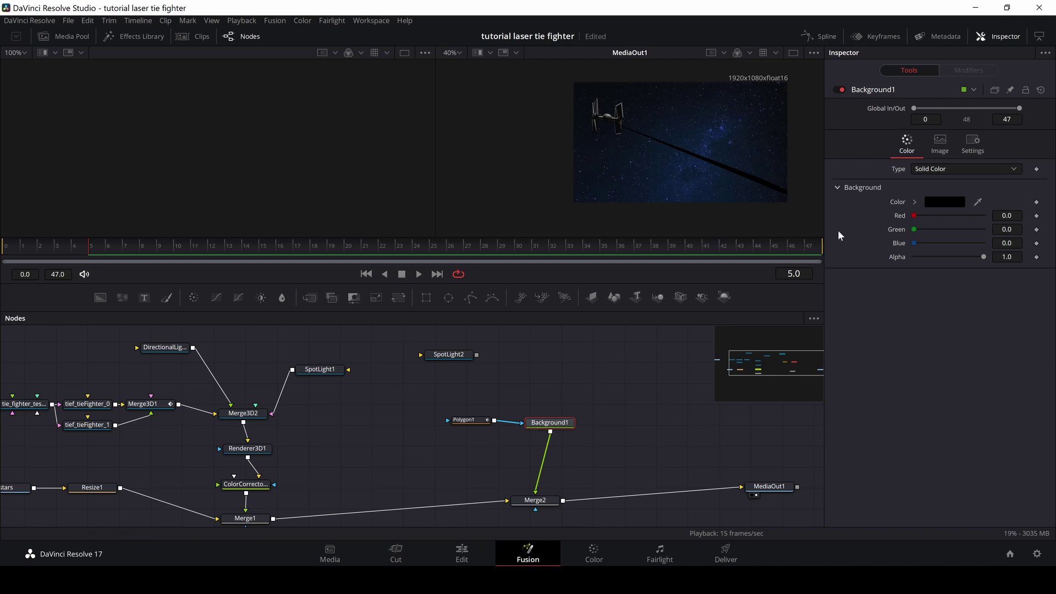
{"action": "left_click", "coordinate": [948, 203]}
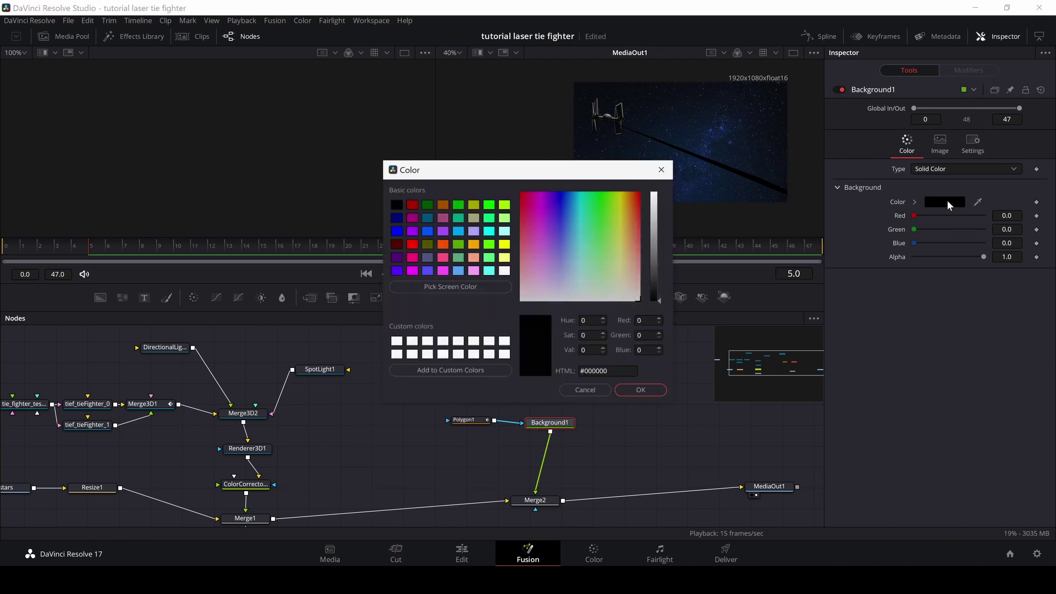
{"action": "left_click", "coordinate": [461, 220]}
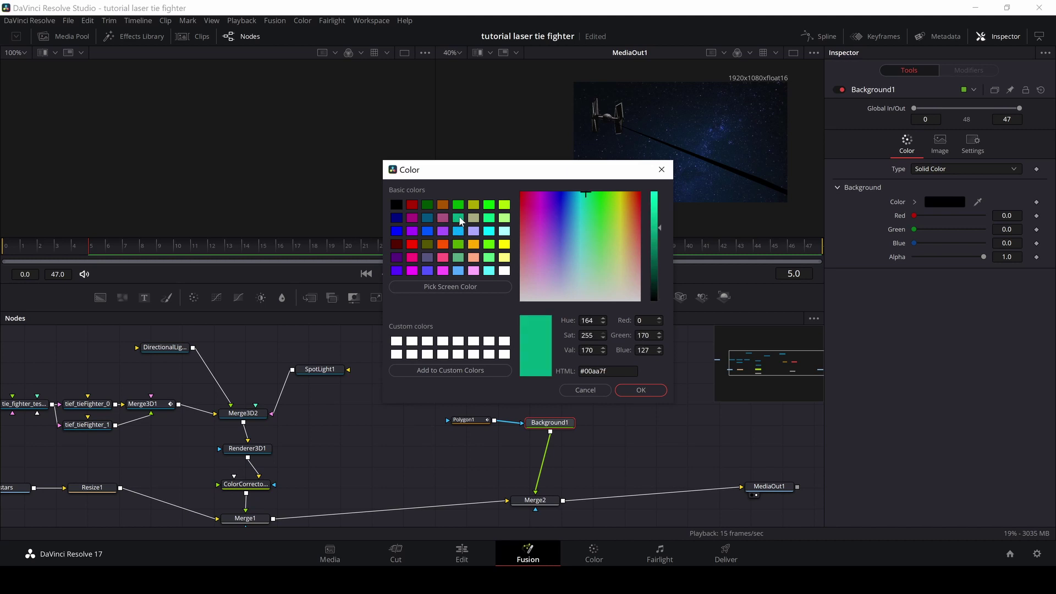
{"action": "left_click", "coordinate": [458, 206]}
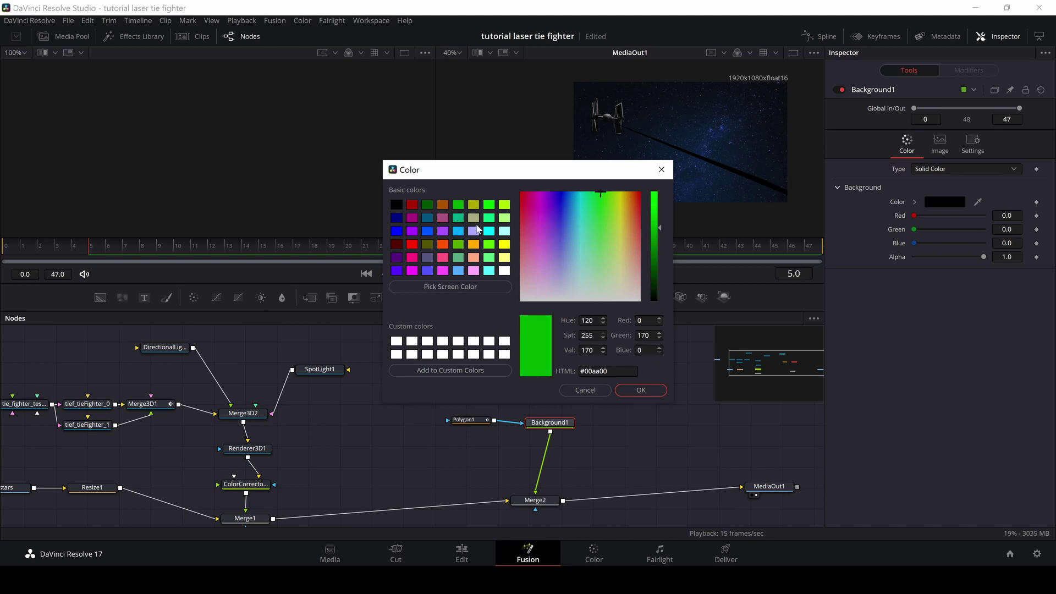
{"action": "left_click", "coordinate": [653, 391]}
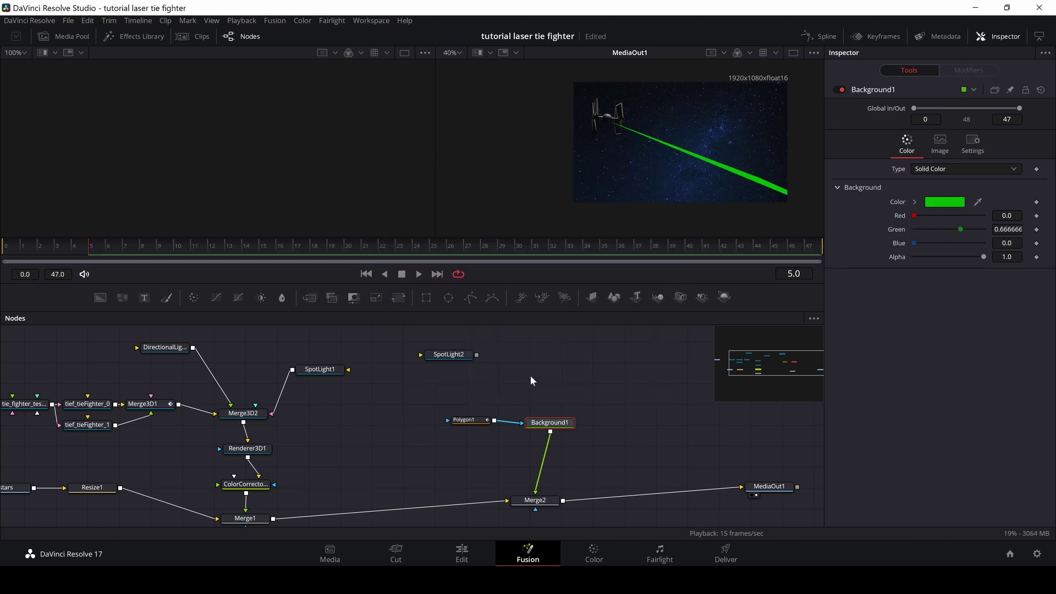
Step: Raise Polygon1's Soft Edge to about 0.0472, thin its Border Width, and preview via MediaOut1
{"action": "left_click", "coordinate": [474, 420]}
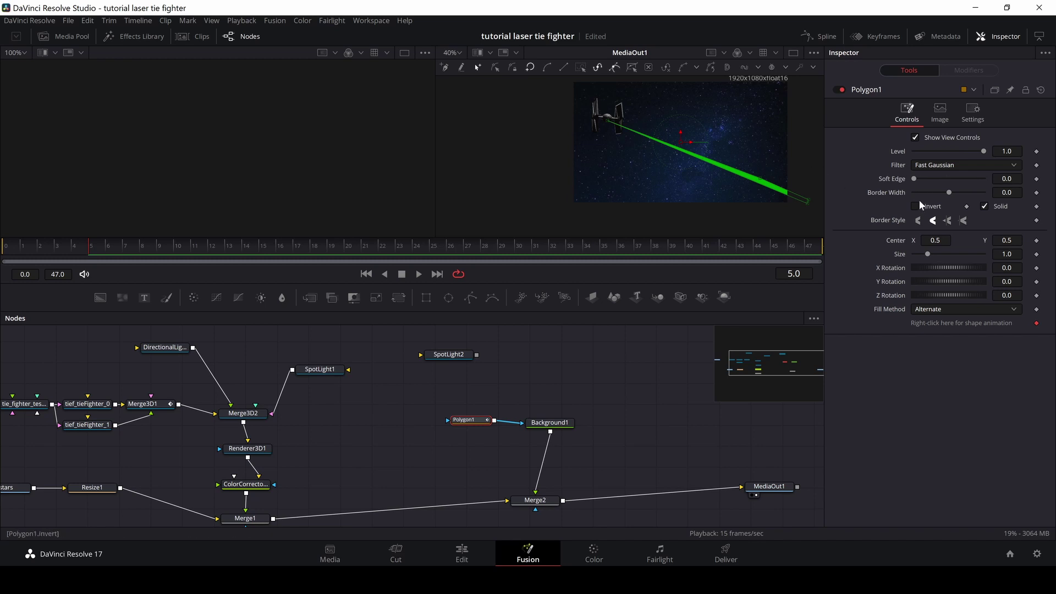
{"action": "mouse_move", "coordinate": [916, 182]}
{"action": "left_mouse_down"}
{"action": "mouse_move", "coordinate": [927, 173]}
{"action": "mouse_move", "coordinate": [912, 178]}
{"action": "left_mouse_up"}
{"action": "scroll", "coordinate": [722, 181], "scroll_direction": "up", "scroll_amount": 5}
{"action": "scroll", "coordinate": [723, 179], "scroll_direction": "down", "scroll_amount": 5}
{"action": "scroll", "coordinate": [725, 177], "scroll_direction": "up", "scroll_amount": 2}
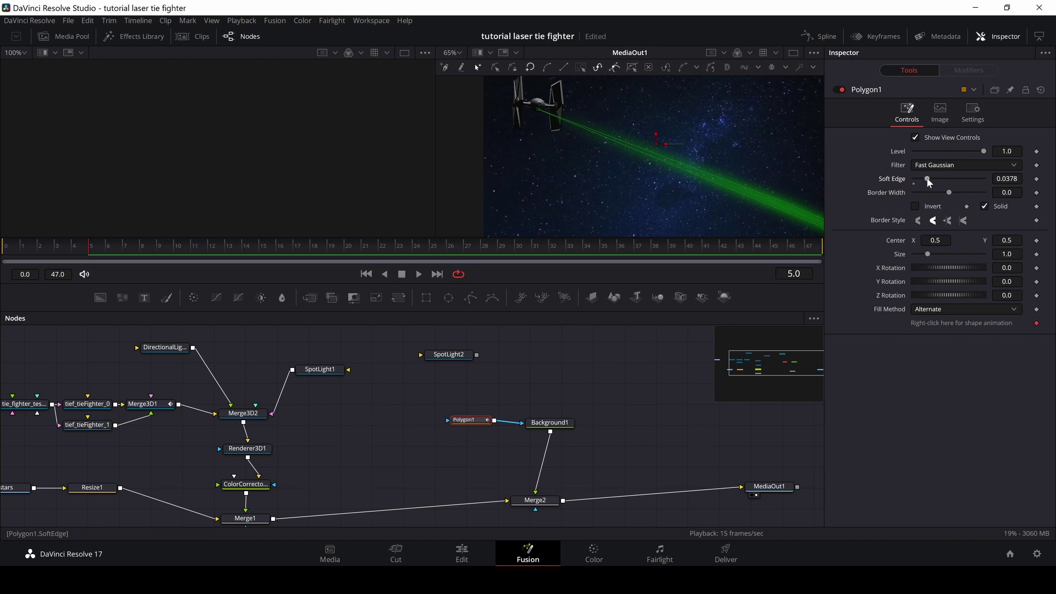
{"action": "mouse_move", "coordinate": [929, 181]}
{"action": "left_mouse_down"}
{"action": "mouse_move", "coordinate": [948, 180]}
{"action": "mouse_move", "coordinate": [930, 181]}
{"action": "left_mouse_up"}
{"action": "left_click_drag", "start_coordinate": [948, 194], "coordinate": [948, 190]}
{"action": "left_click", "coordinate": [770, 487]}
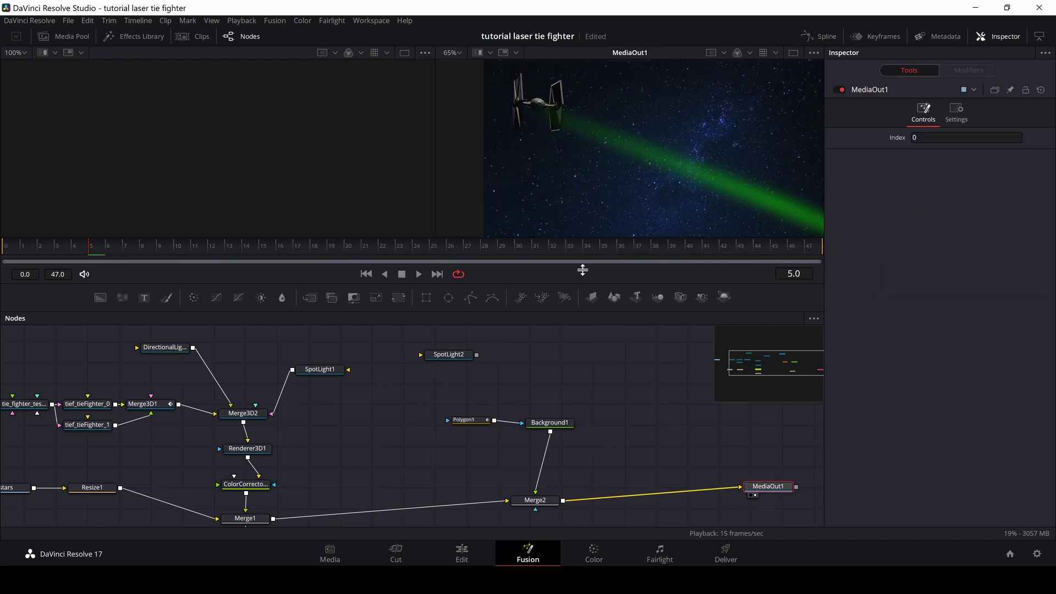
Step: Nudge Polygon1's center to X 0.5, Y 0.505673 to align the laser with the fighter
{"action": "left_click", "coordinate": [547, 422]}
{"action": "left_click", "coordinate": [467, 421]}
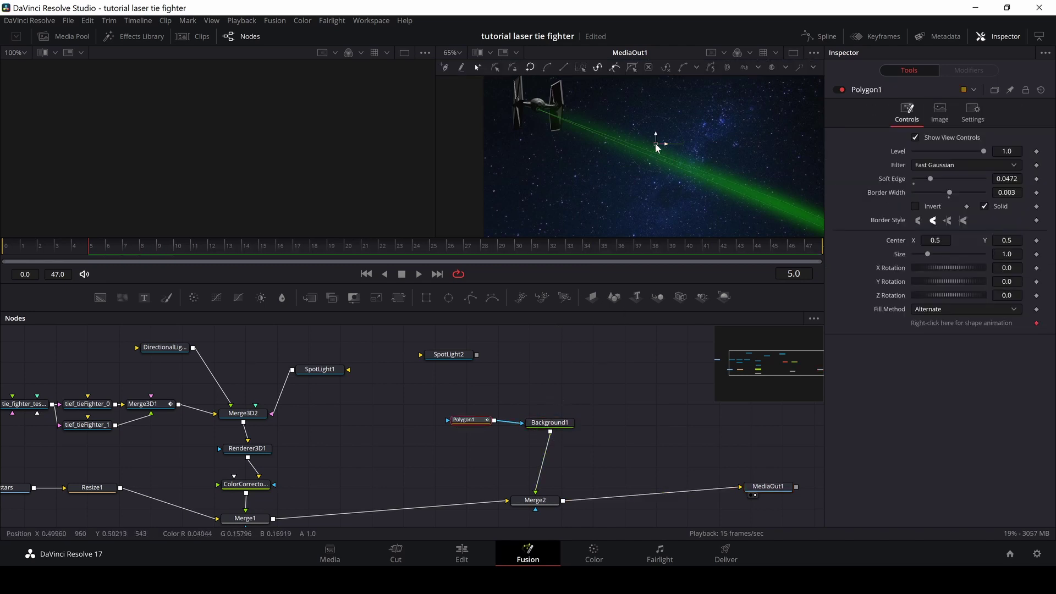
{"action": "left_click_drag", "start_coordinate": [654, 143], "coordinate": [656, 143]}
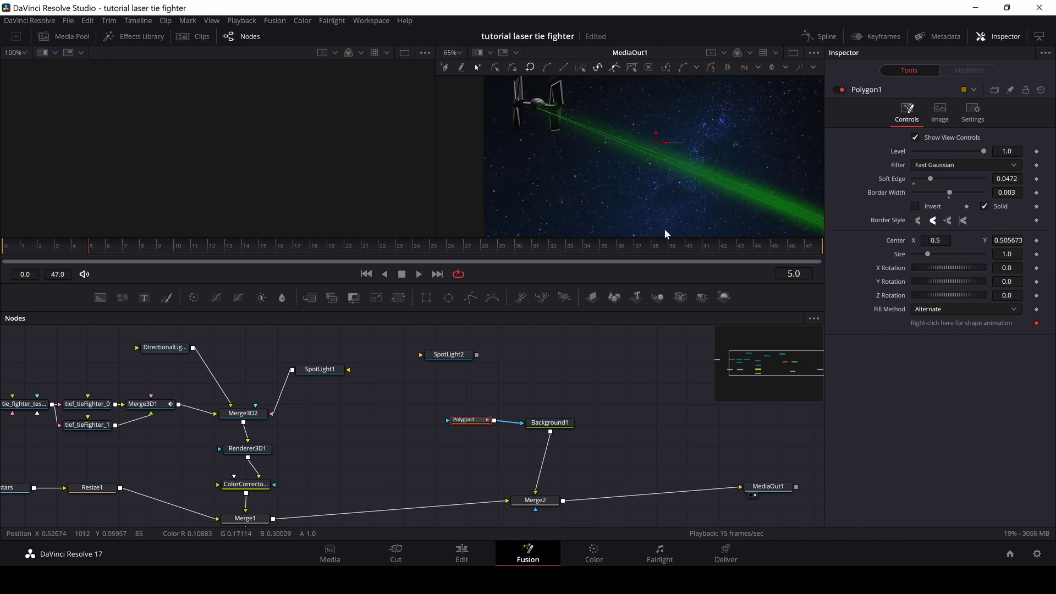
Step: Keyframe Merge2's Blend at 1.0 on frame 5, and 0 on frames 3 and 7
{"action": "left_click", "coordinate": [549, 504]}
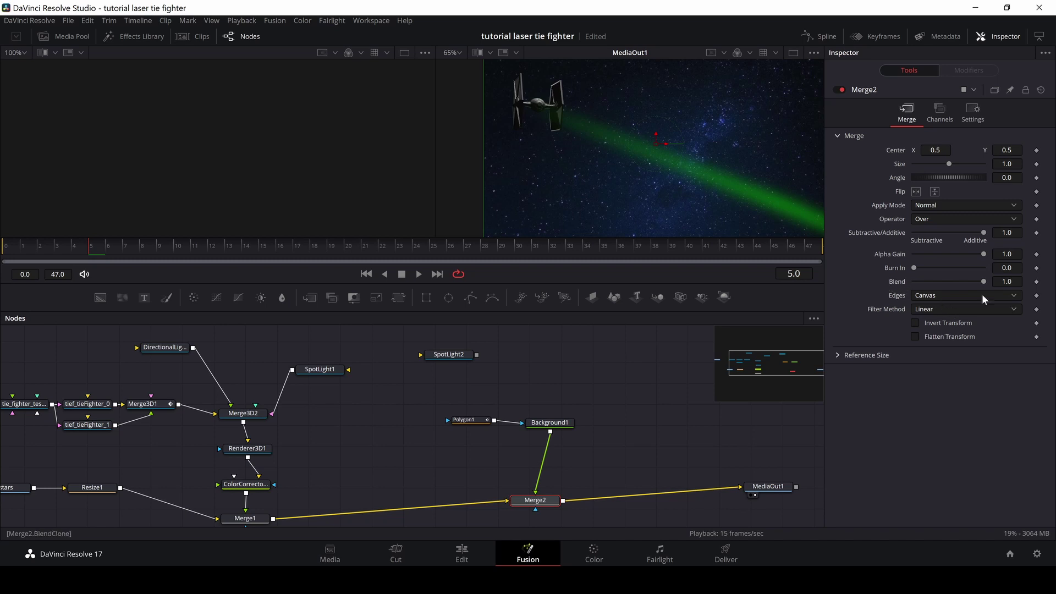
{"action": "left_click", "coordinate": [1036, 282]}
{"action": "key", "text": "Left"}
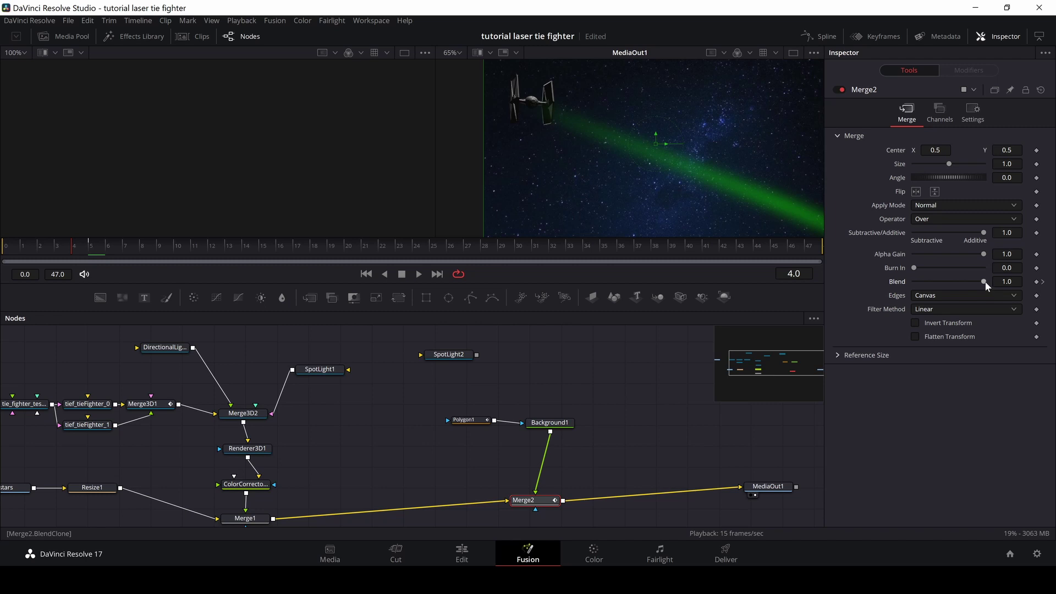
{"action": "key", "text": "Left"}
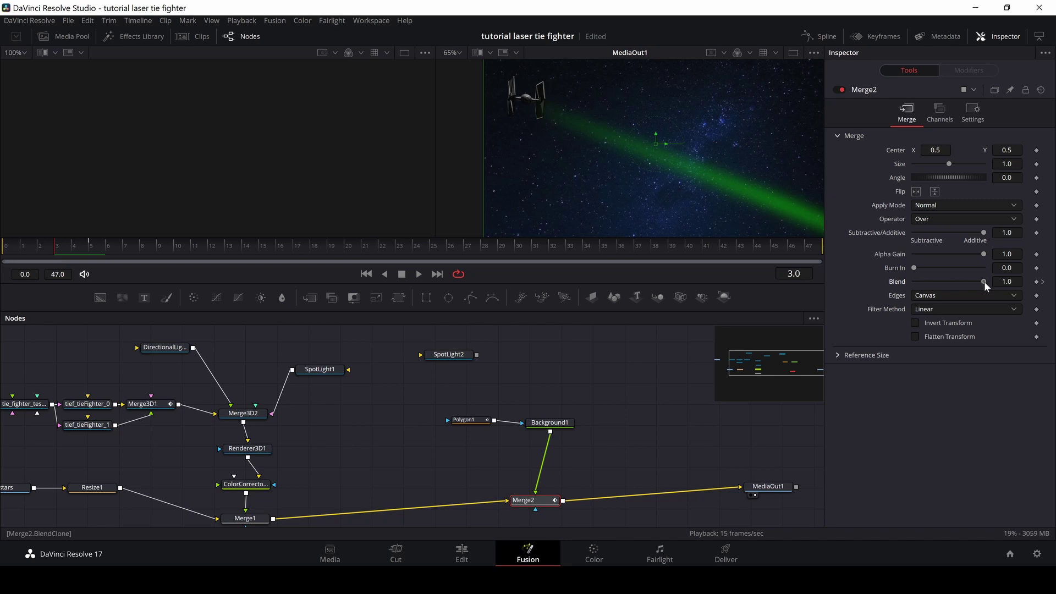
{"action": "left_click_drag", "start_coordinate": [985, 282], "coordinate": [907, 291]}
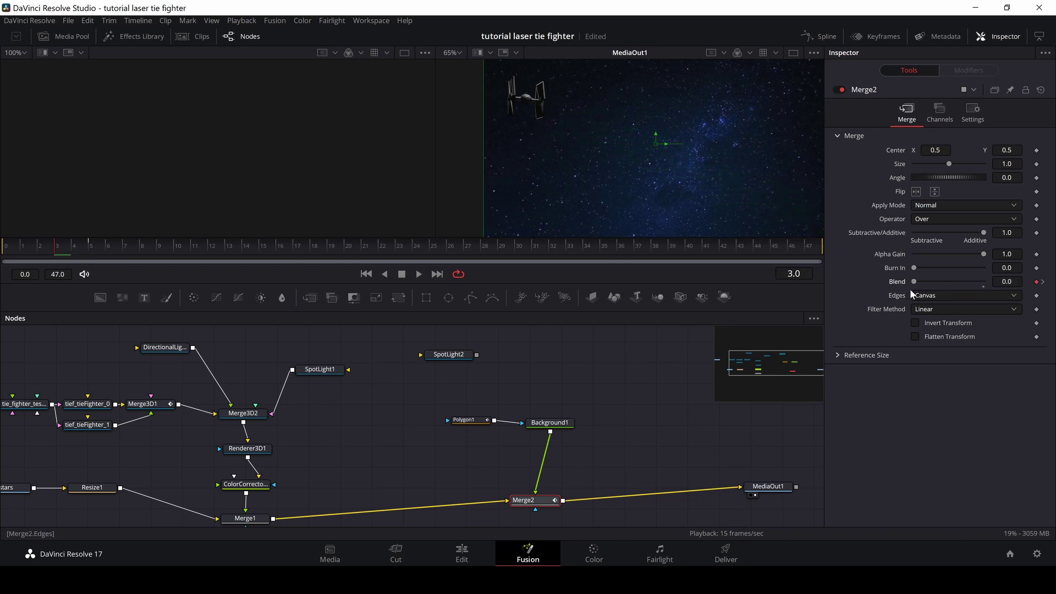
{"action": "key", "text": "Right"}
{"action": "key", "text": "Right"}
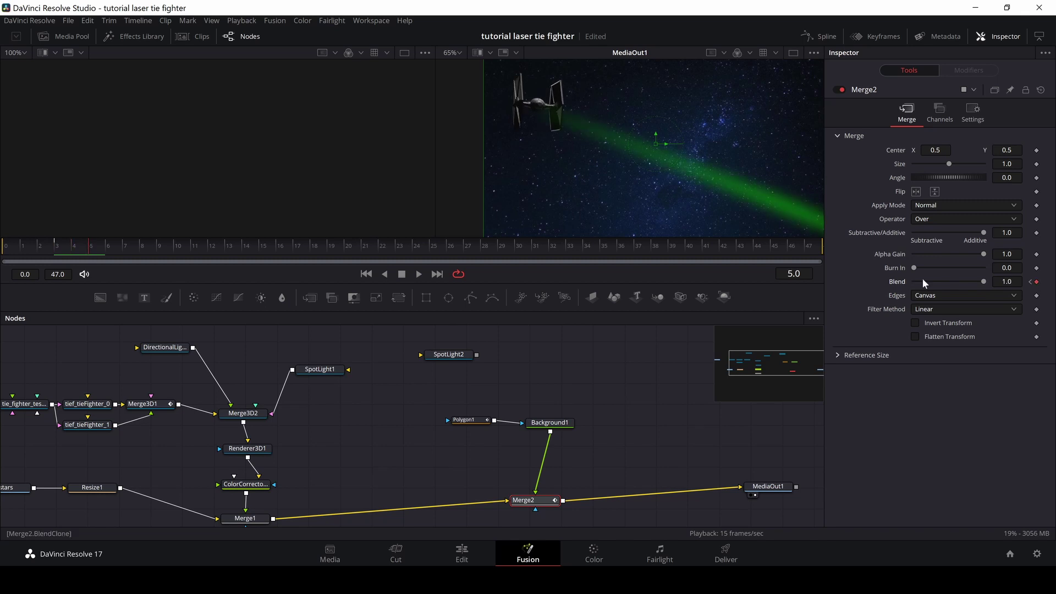
{"action": "key", "text": "Right"}
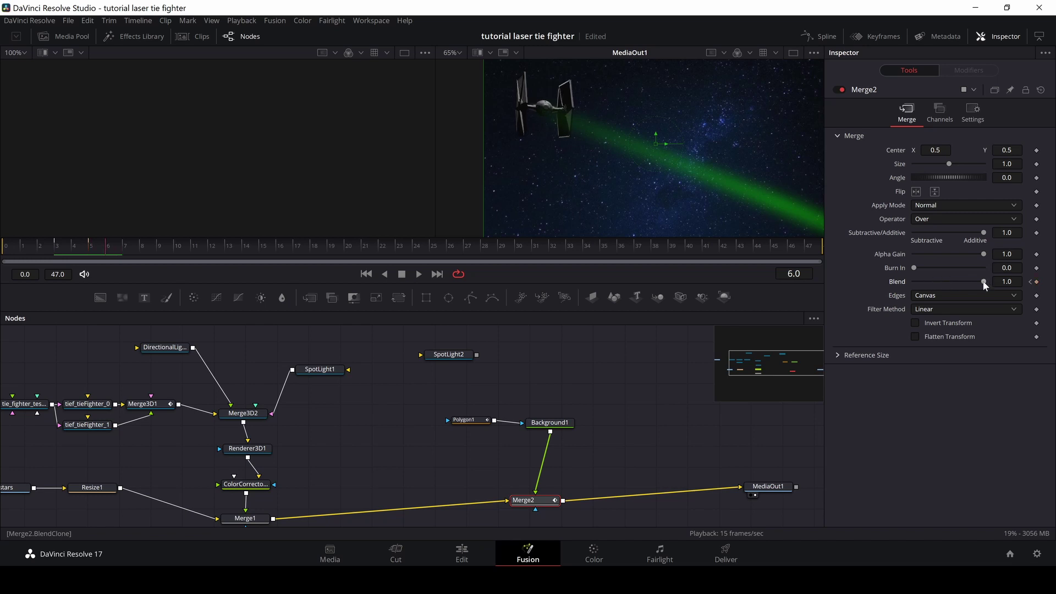
{"action": "key", "text": "Right"}
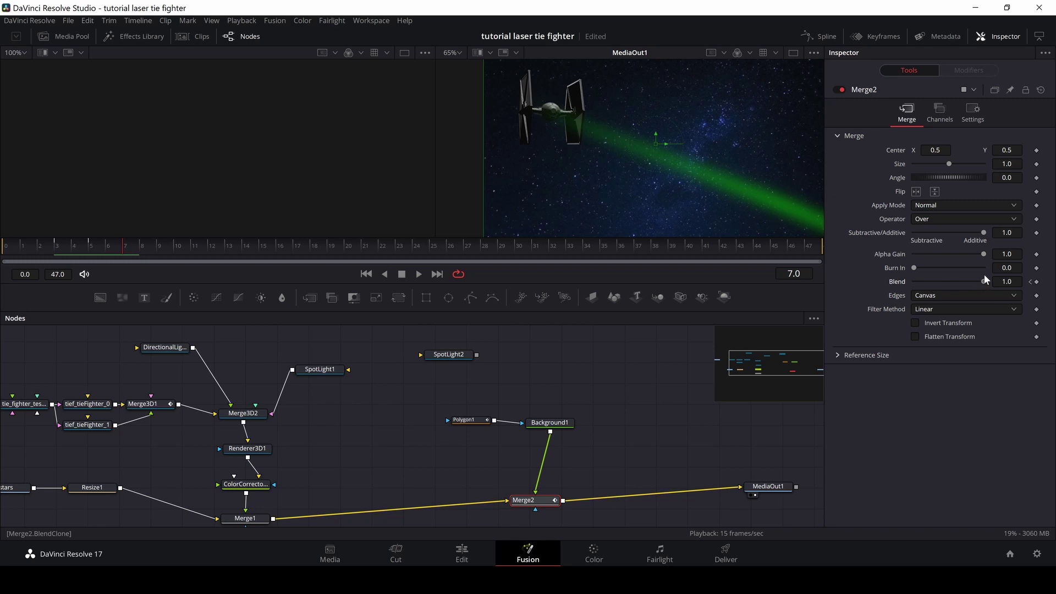
{"action": "left_click_drag", "start_coordinate": [979, 278], "coordinate": [905, 281]}
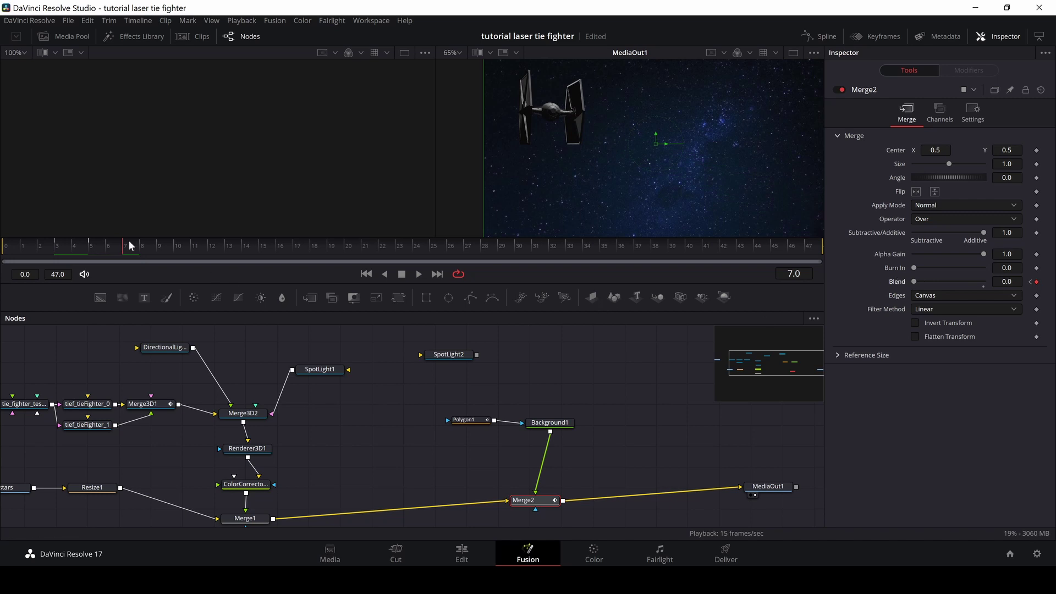
{"action": "left_click", "coordinate": [48, 248]}
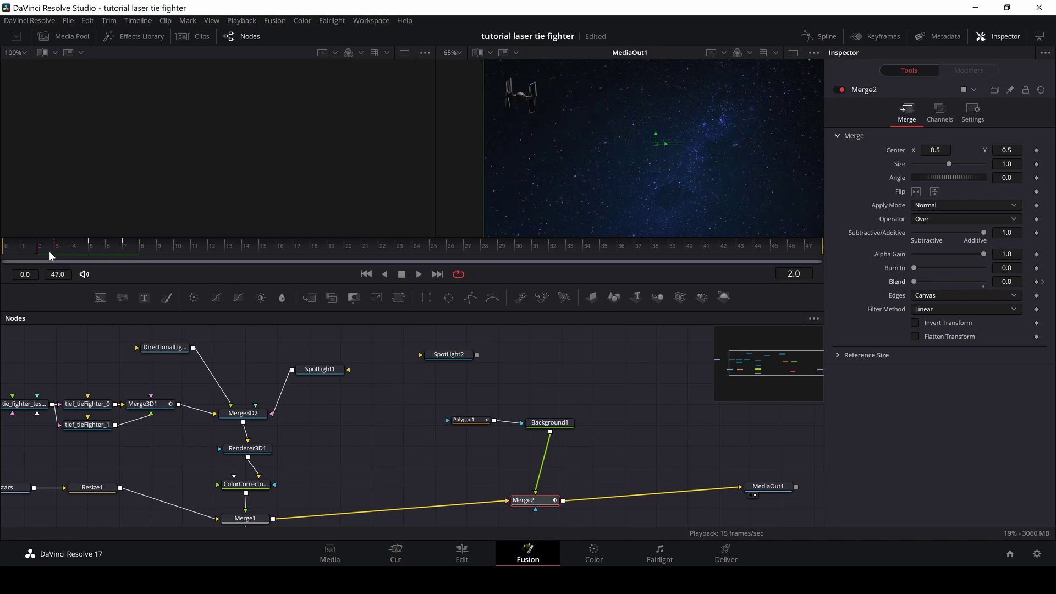
{"action": "key", "text": "space"}
{"action": "key", "text": "space"}
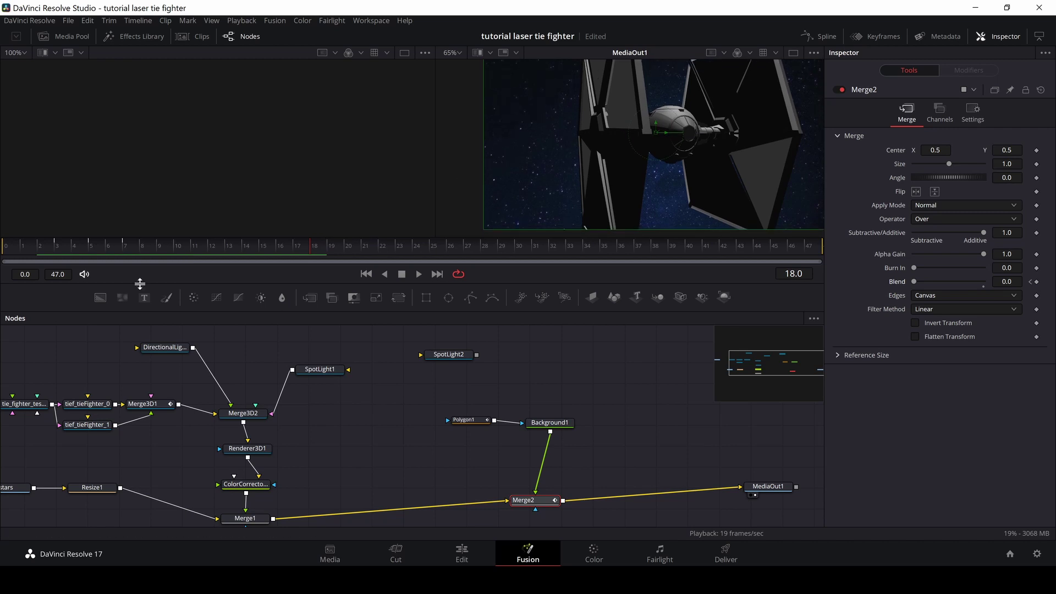
{"action": "left_click_drag", "start_coordinate": [305, 246], "coordinate": [122, 248]}
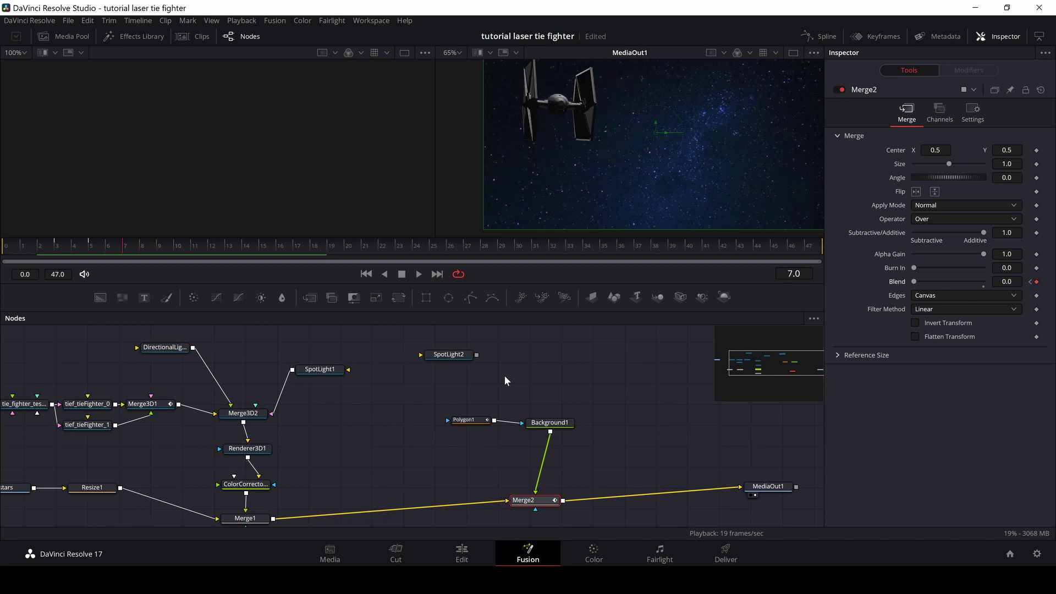
{"action": "key", "text": "Left"}
{"action": "key", "text": "Left"}
{"action": "key", "text": "Left"}
{"action": "key", "text": "Left"}
{"action": "key", "text": "Left"}
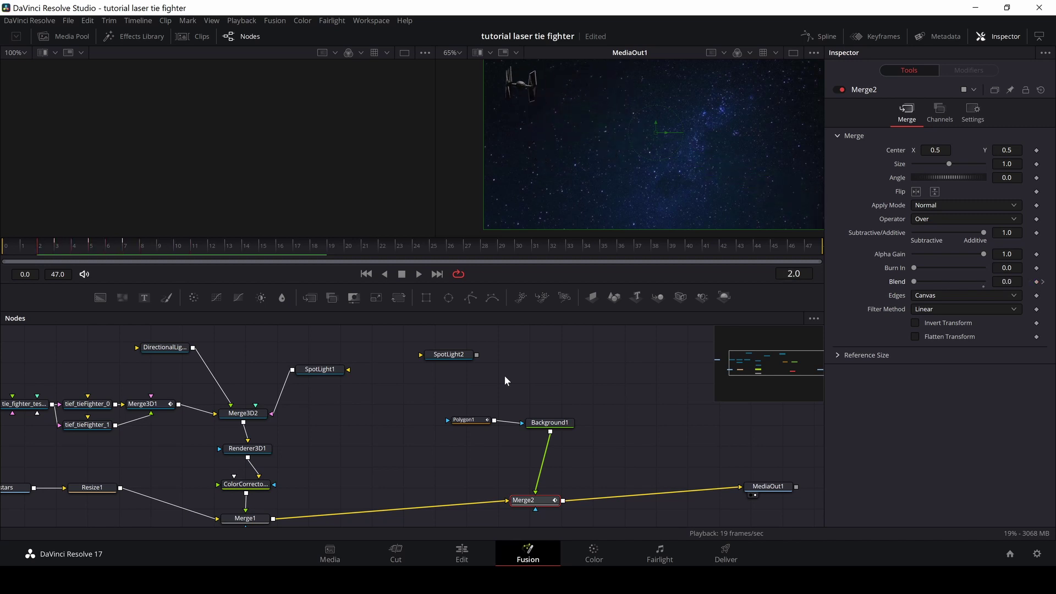
{"action": "key", "text": "Right"}
{"action": "key", "text": "Right"}
{"action": "key", "text": "Right"}
{"action": "key", "text": "Right"}
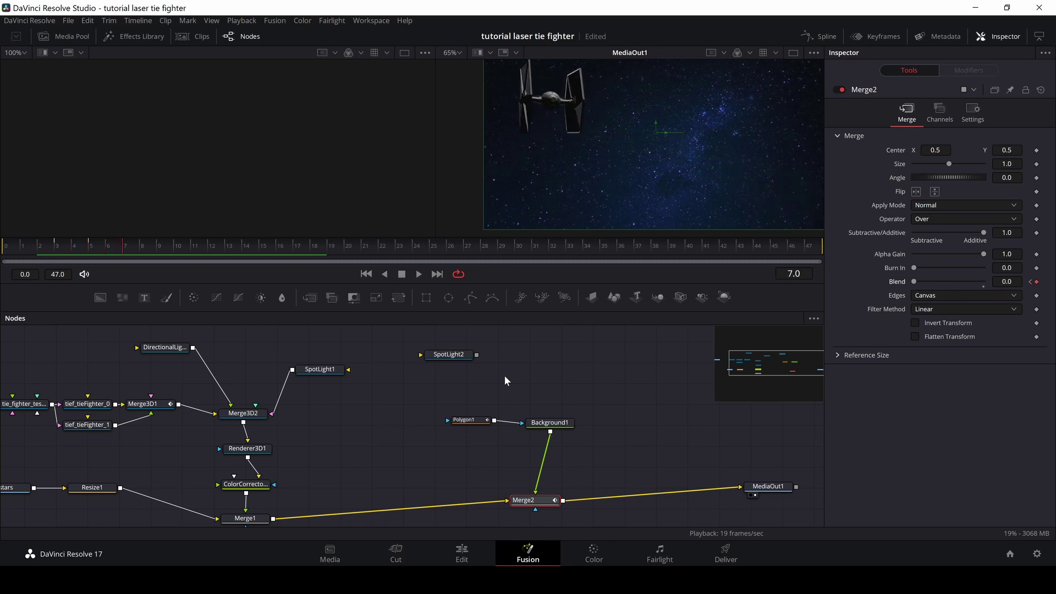
{"action": "key", "text": "Right"}
{"action": "key", "text": "Right"}
{"action": "key", "text": "Right"}
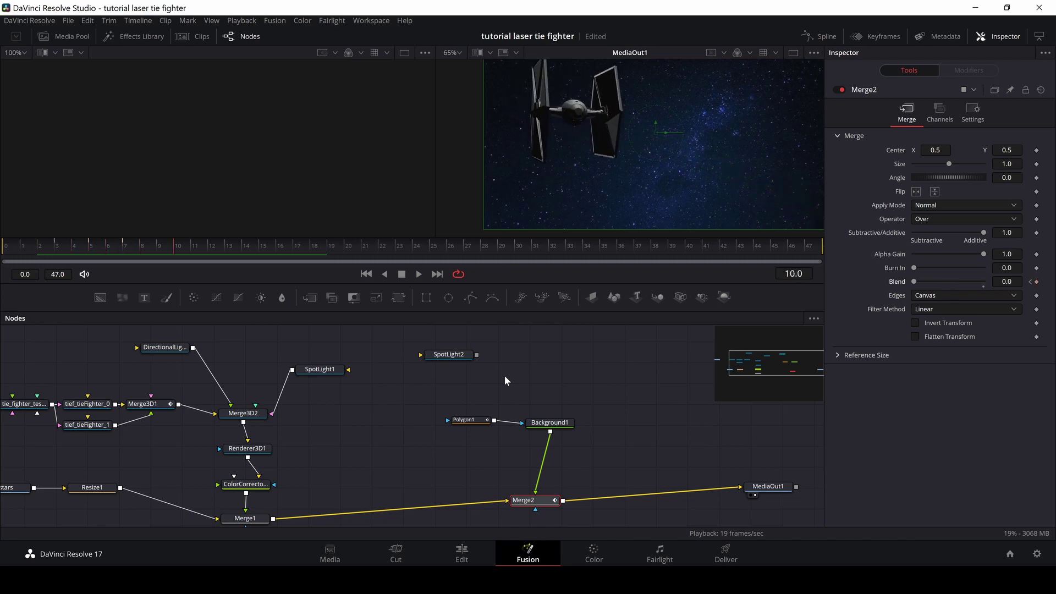
{"action": "left_click_drag", "start_coordinate": [611, 378], "coordinate": [445, 430]}
Step: Paste copies of Polygon1 and Background1 as Polygon1_1 and Background1_1 in free graph space
{"action": "left_click", "coordinate": [538, 425]}
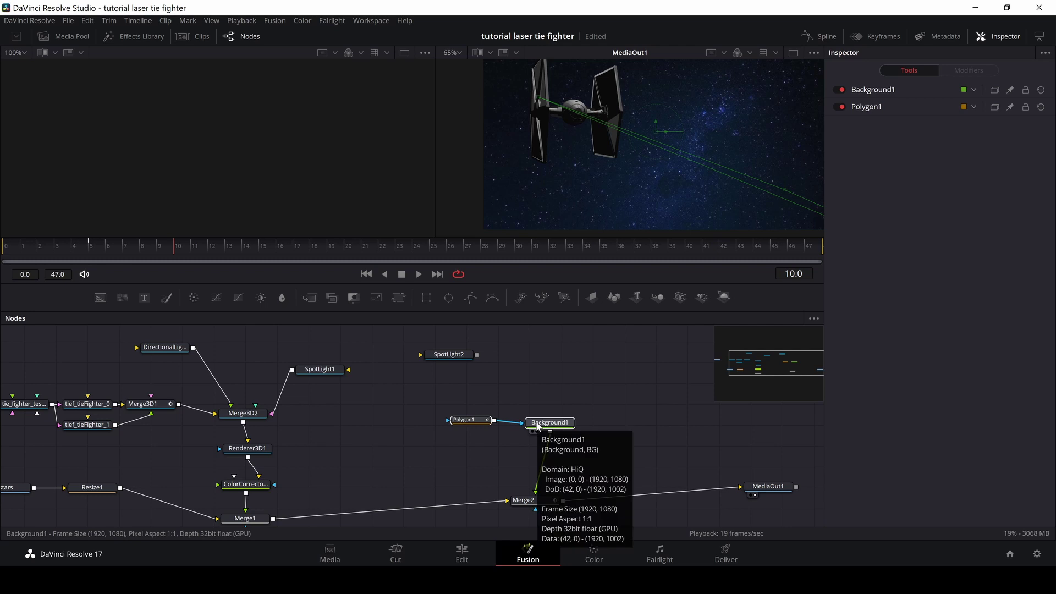
{"action": "left_click", "coordinate": [583, 387]}
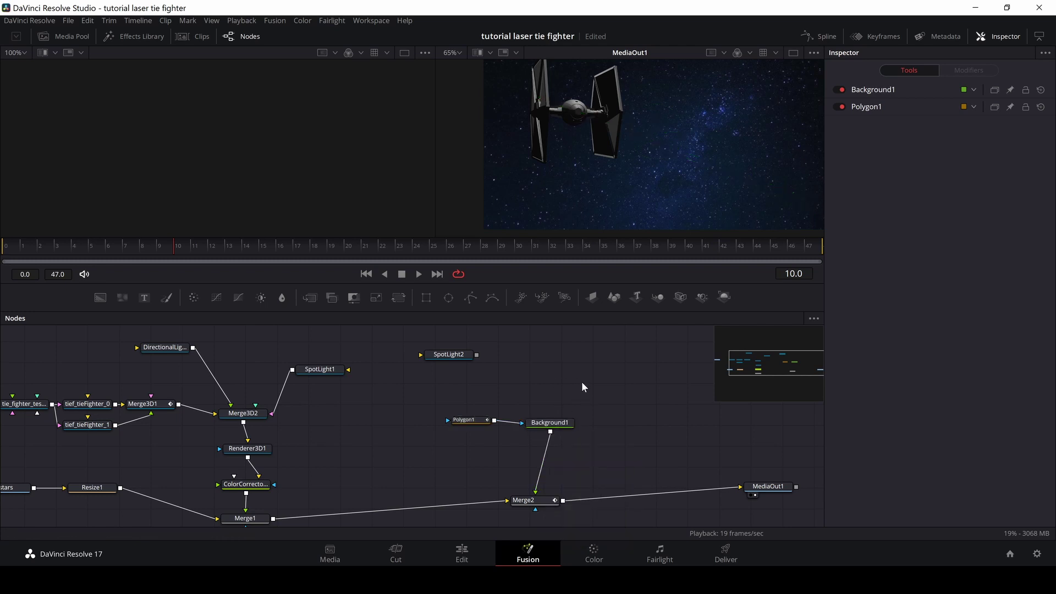
{"action": "key", "text": "ctrl+v"}
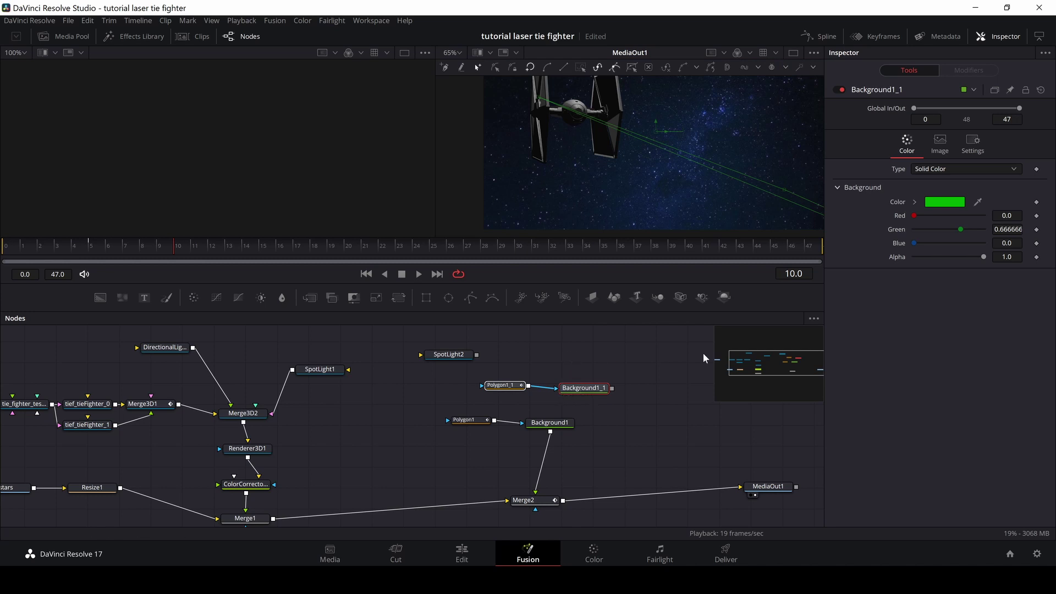
{"action": "left_click_drag", "start_coordinate": [586, 392], "coordinate": [650, 388]}
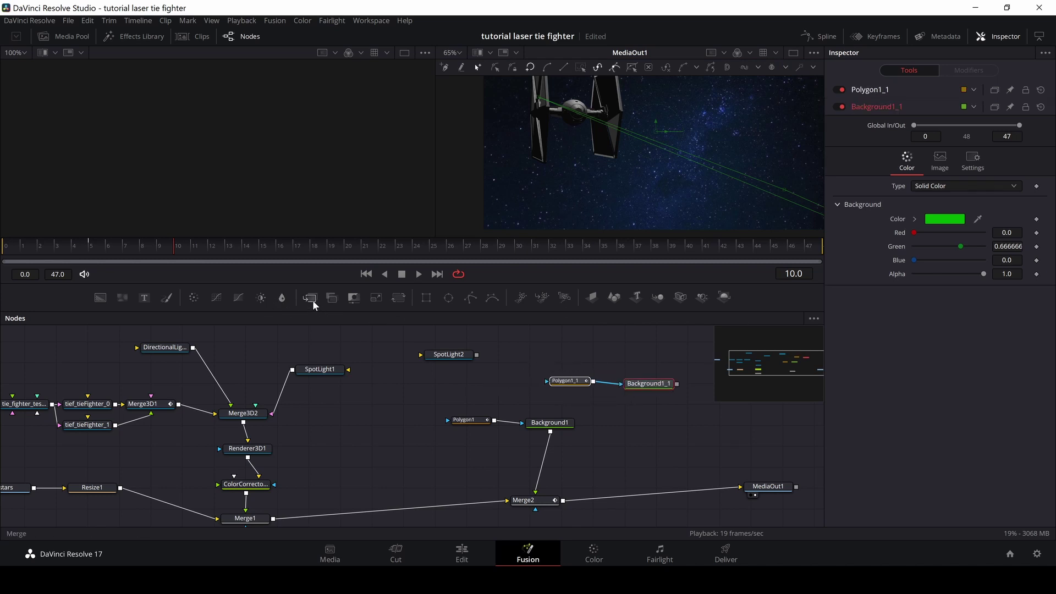
Step: Insert Merge3 between Merge2 and MediaOut1 with Background1_1 as its foreground
{"action": "left_click_drag", "start_coordinate": [311, 300], "coordinate": [649, 495]}
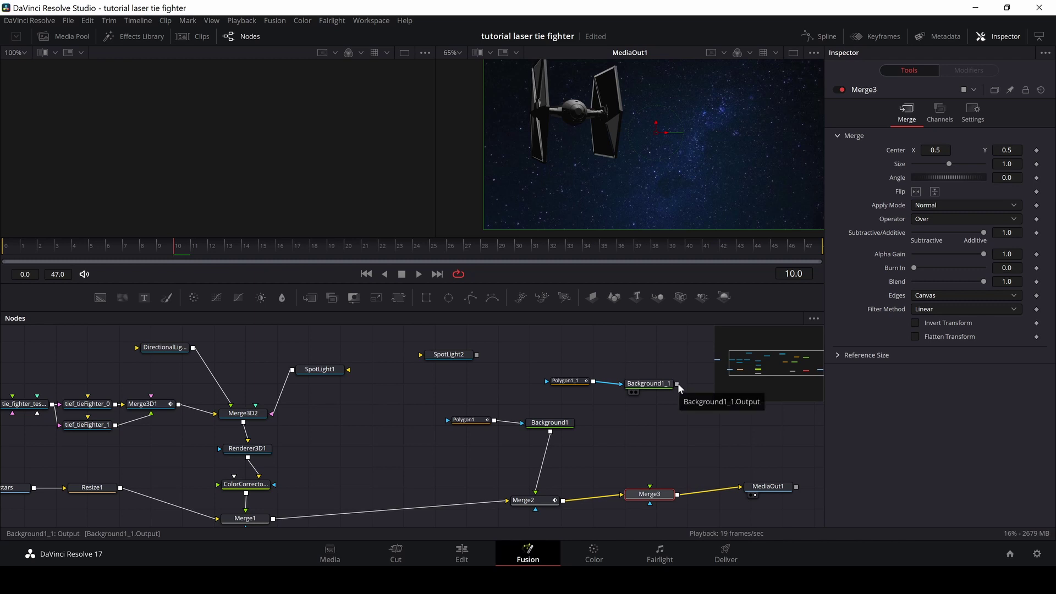
{"action": "left_click_drag", "start_coordinate": [677, 383], "coordinate": [651, 501]}
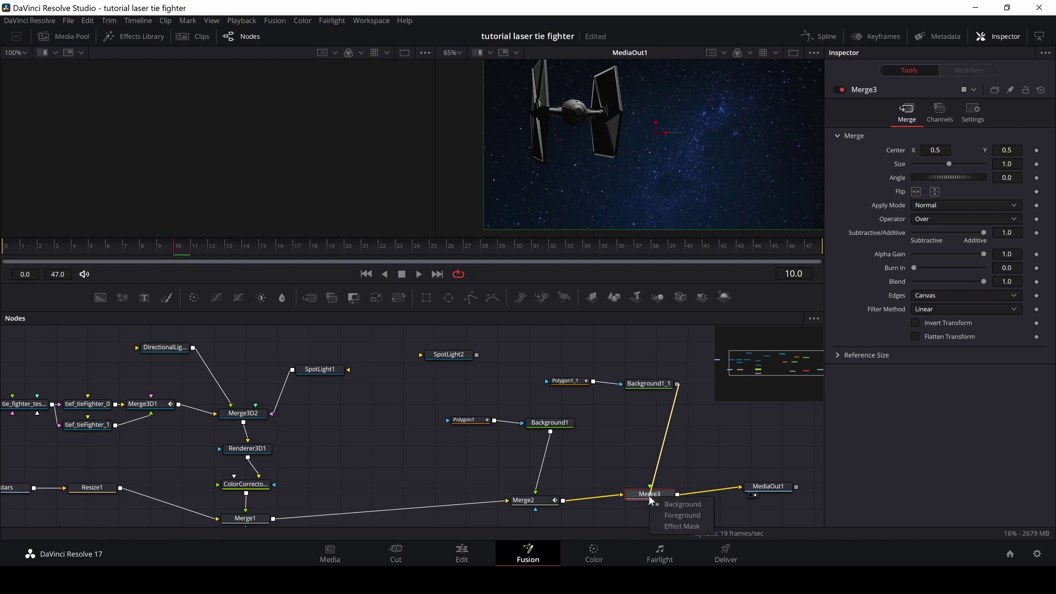
{"action": "left_click", "coordinate": [677, 516]}
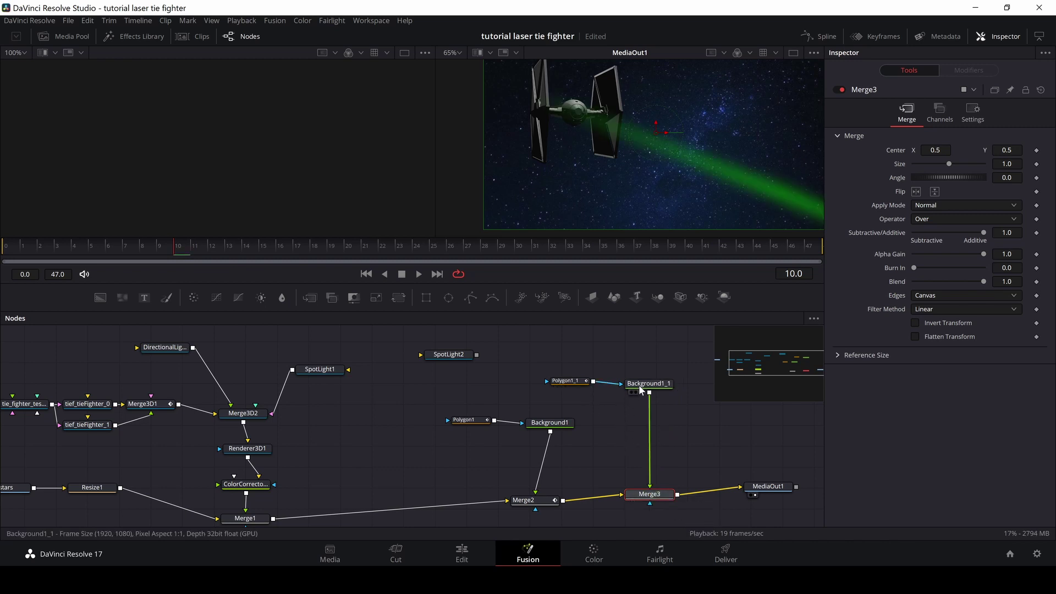
Step: Drag Polygon1_1's center down-right to about X 0.605, Y 0.389 to offset the second laser
{"action": "left_click", "coordinate": [578, 382]}
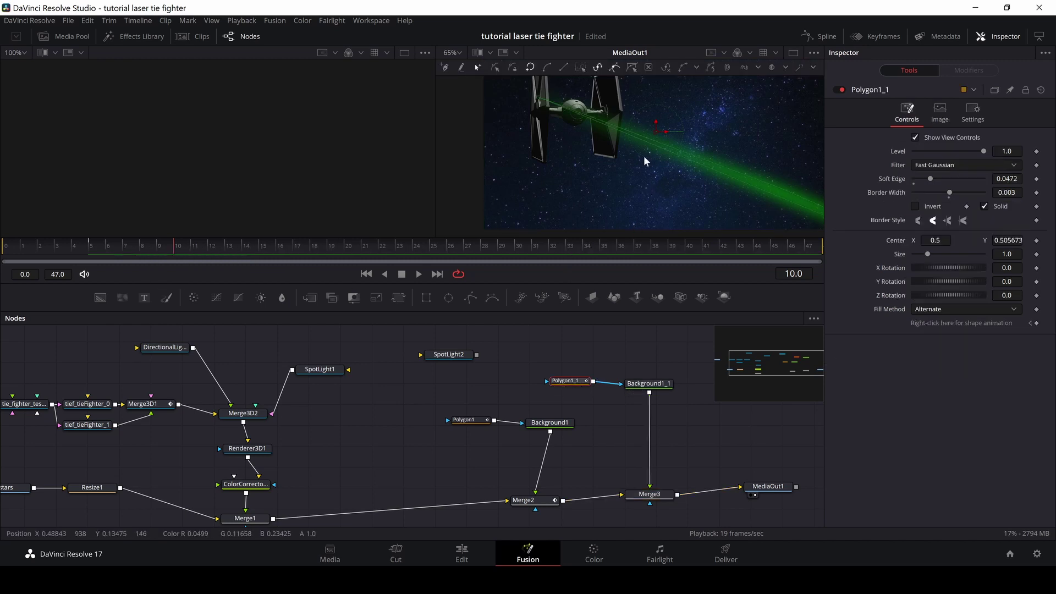
{"action": "left_click_drag", "start_coordinate": [657, 133], "coordinate": [692, 153]}
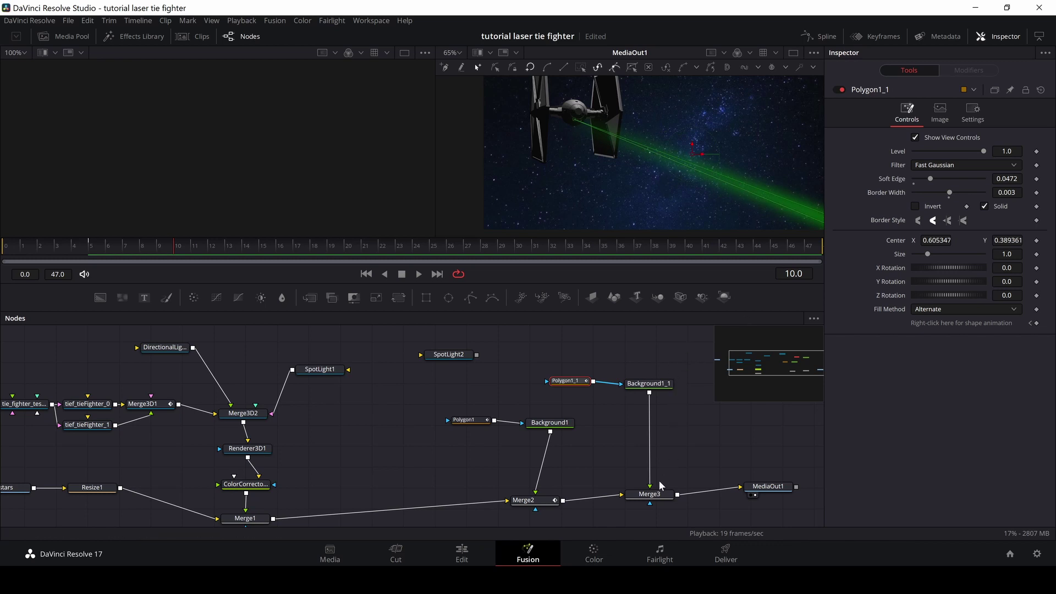
{"action": "left_click", "coordinate": [660, 496]}
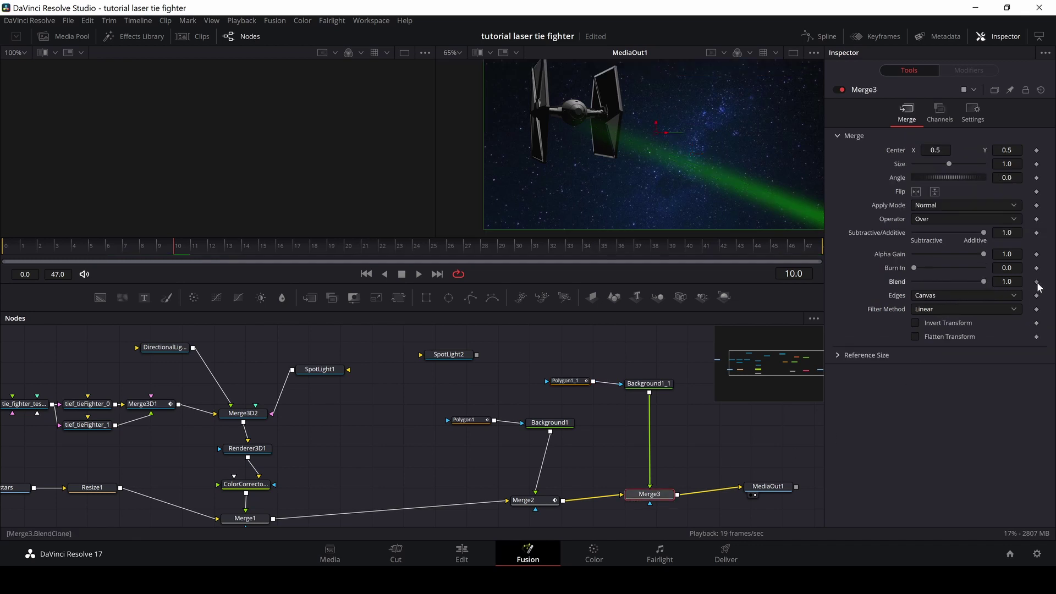
Step: Keyframe Merge3's Blend at partial on frame 9, 1.0 on frame 10, 0.0 on frame 12, then preview playback
{"action": "key", "text": "Left"}
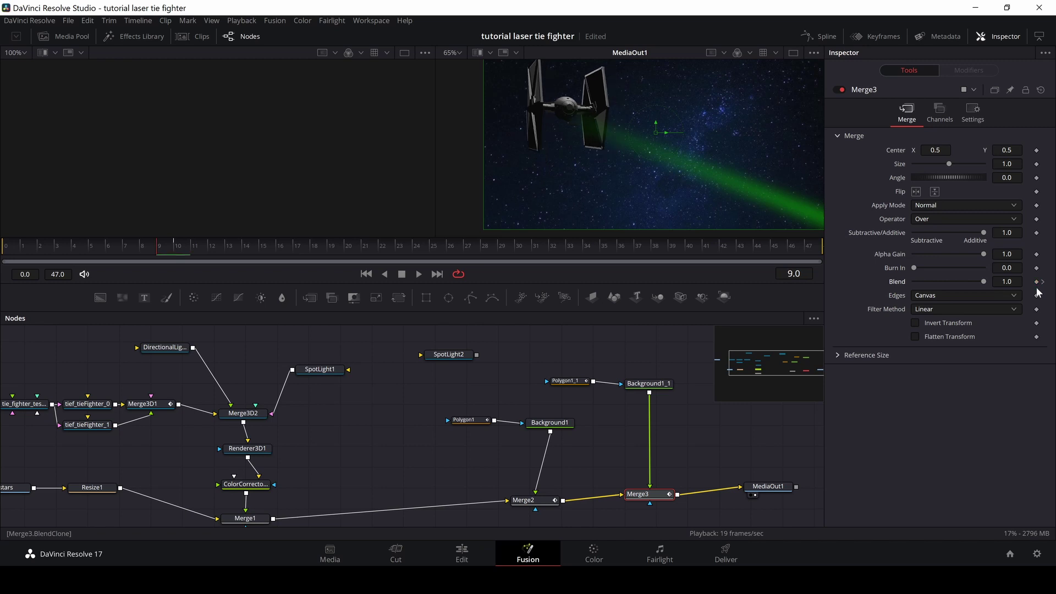
{"action": "left_click_drag", "start_coordinate": [983, 282], "coordinate": [912, 290]}
{"action": "key", "text": "Right"}
{"action": "key", "text": "Right"}
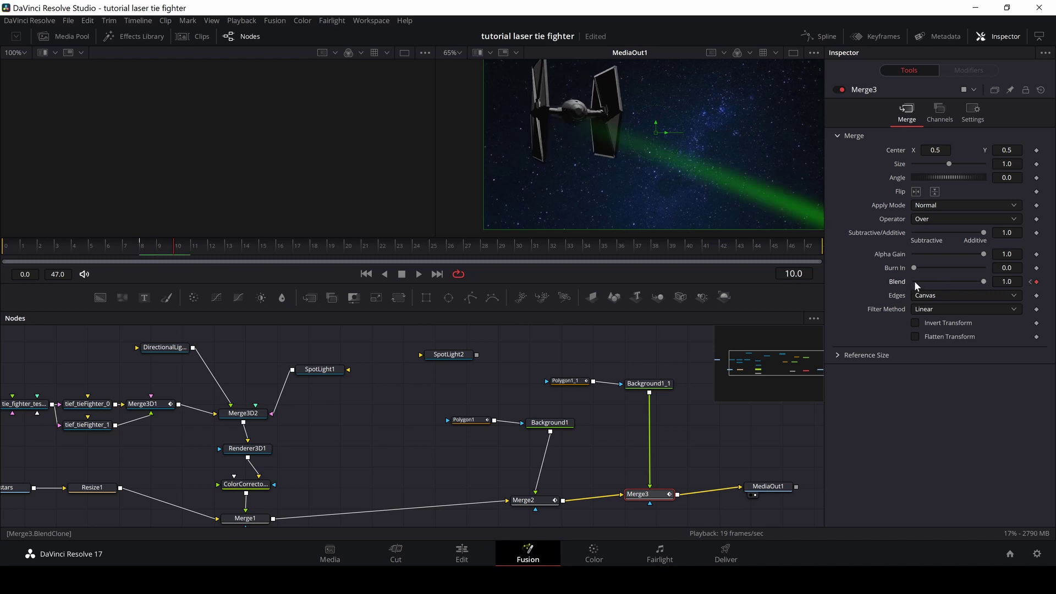
{"action": "key", "text": "Right"}
{"action": "key", "text": "Right"}
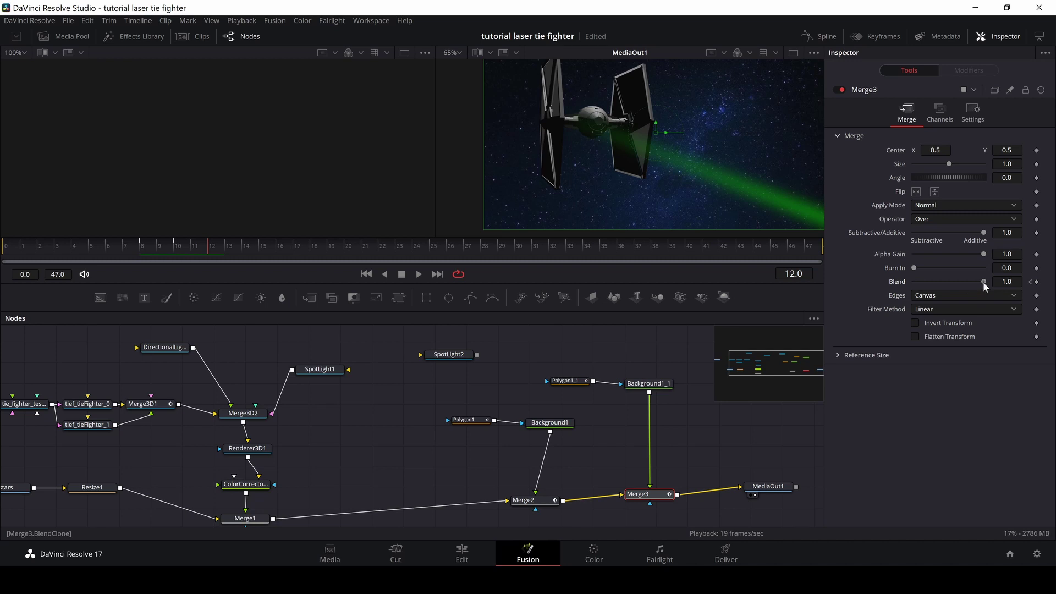
{"action": "left_click_drag", "start_coordinate": [983, 281], "coordinate": [888, 282]}
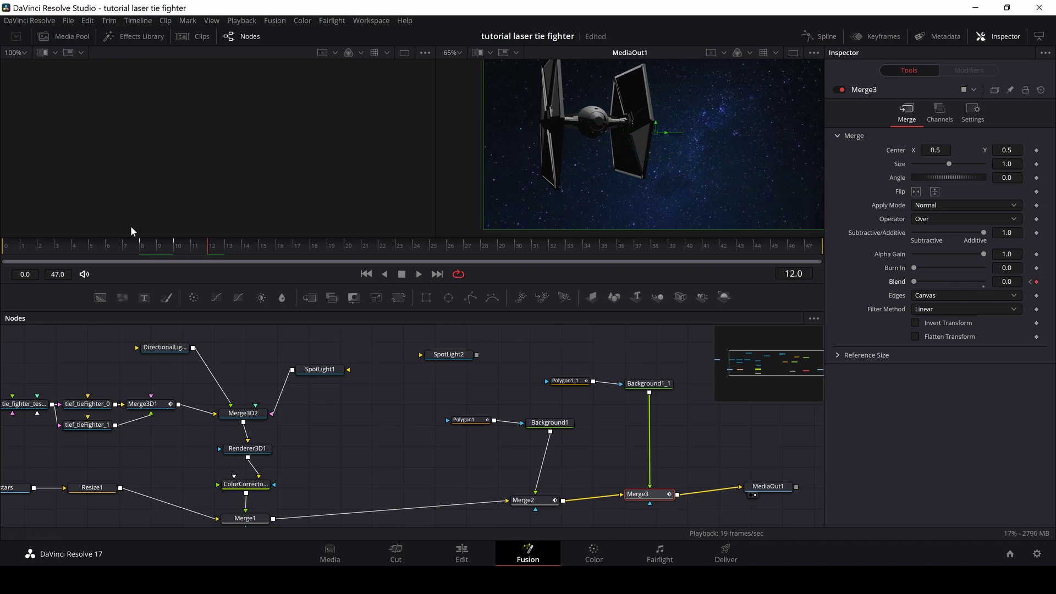
{"action": "key", "text": "space"}
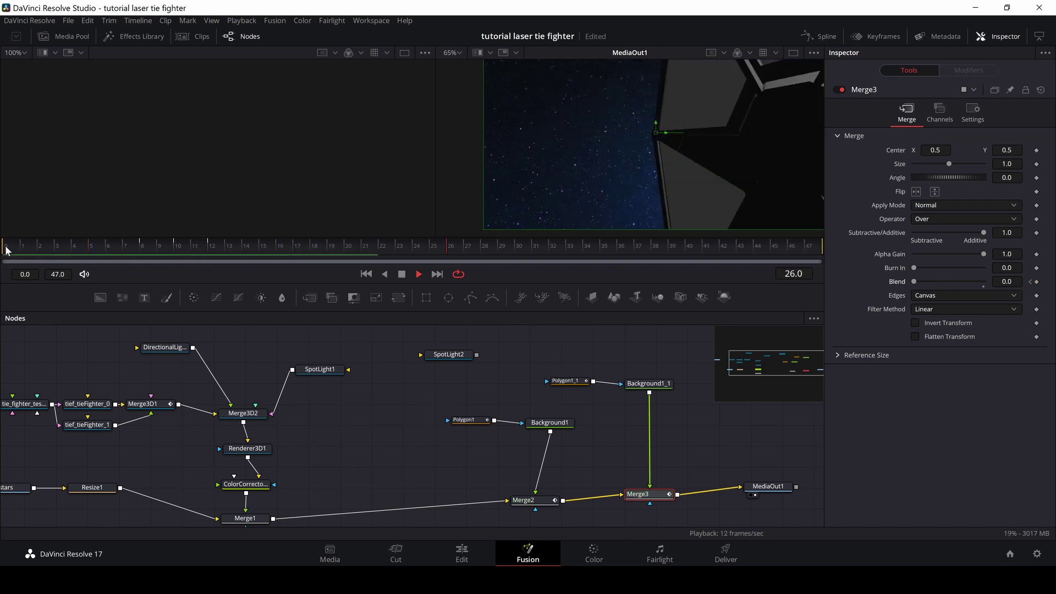
{"action": "key", "text": "space"}
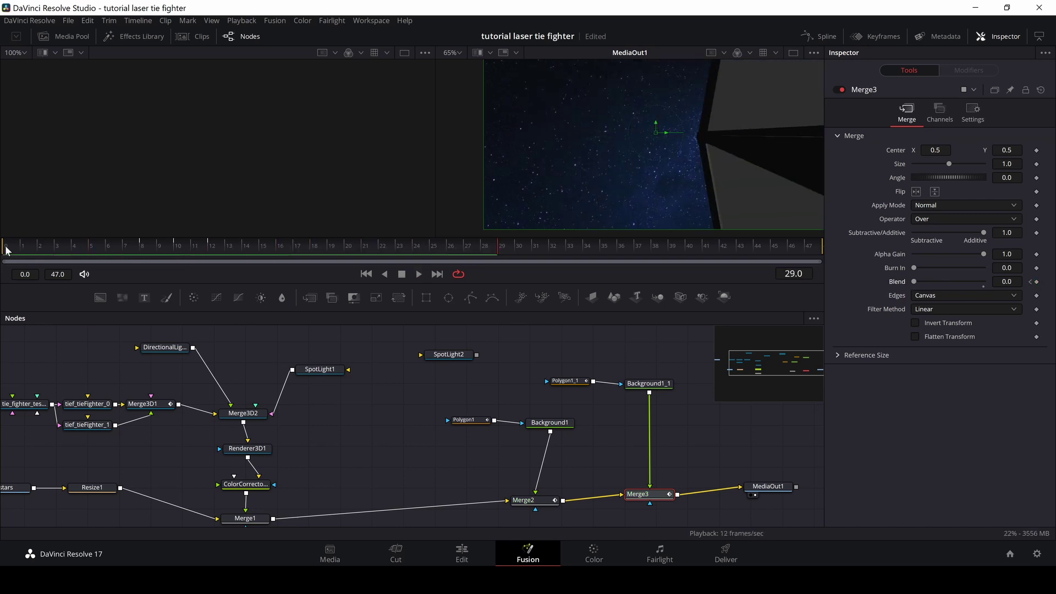